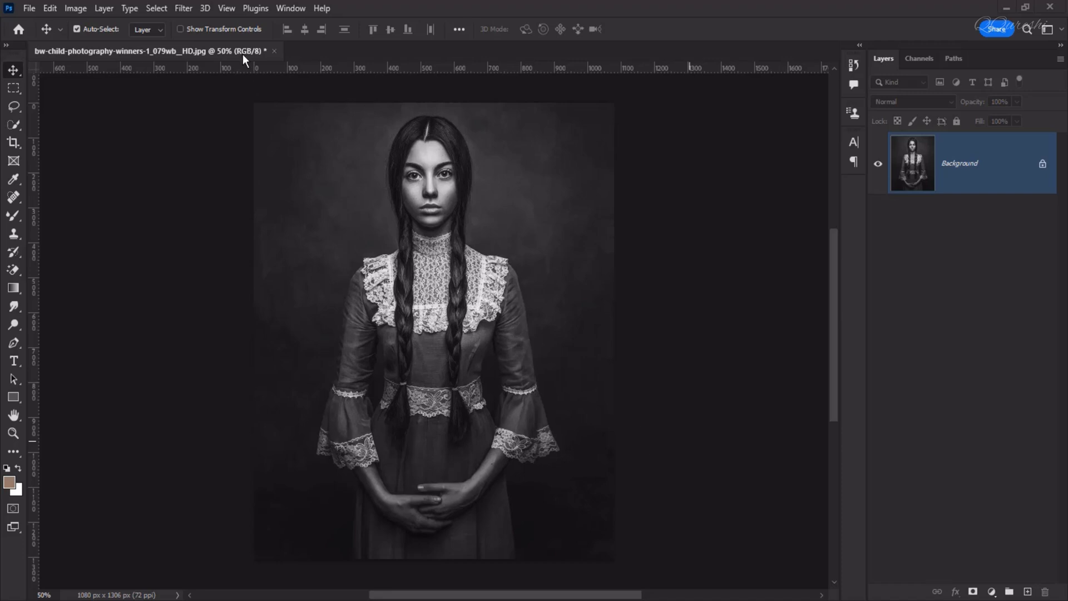
- Open the Neural Filters for the portrait, enable the Colorize filter and set its output to New layer
left_click(185, 10)
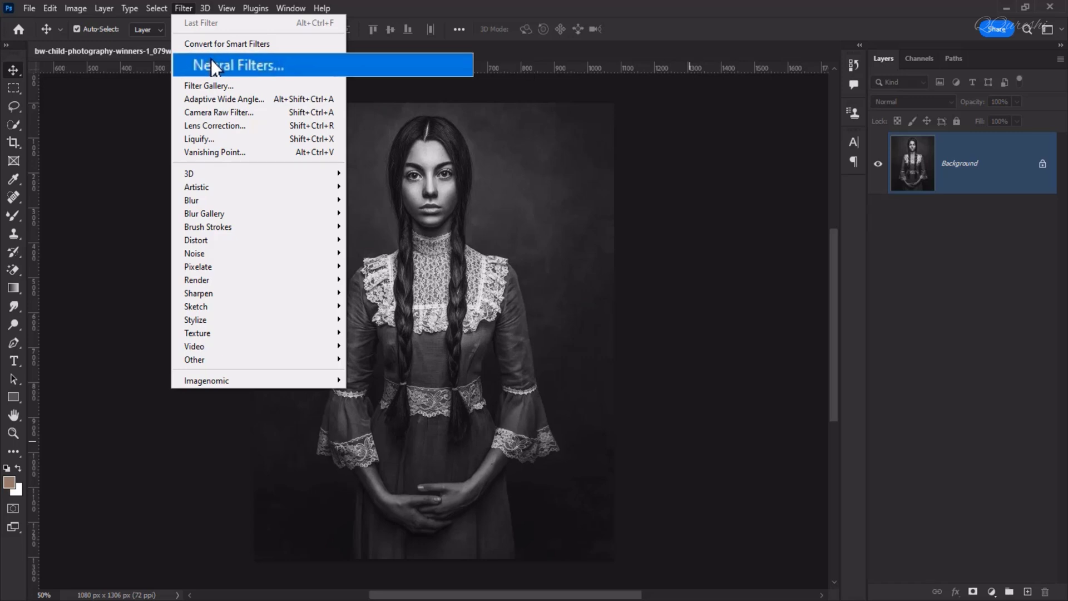
left_click(423, 55)
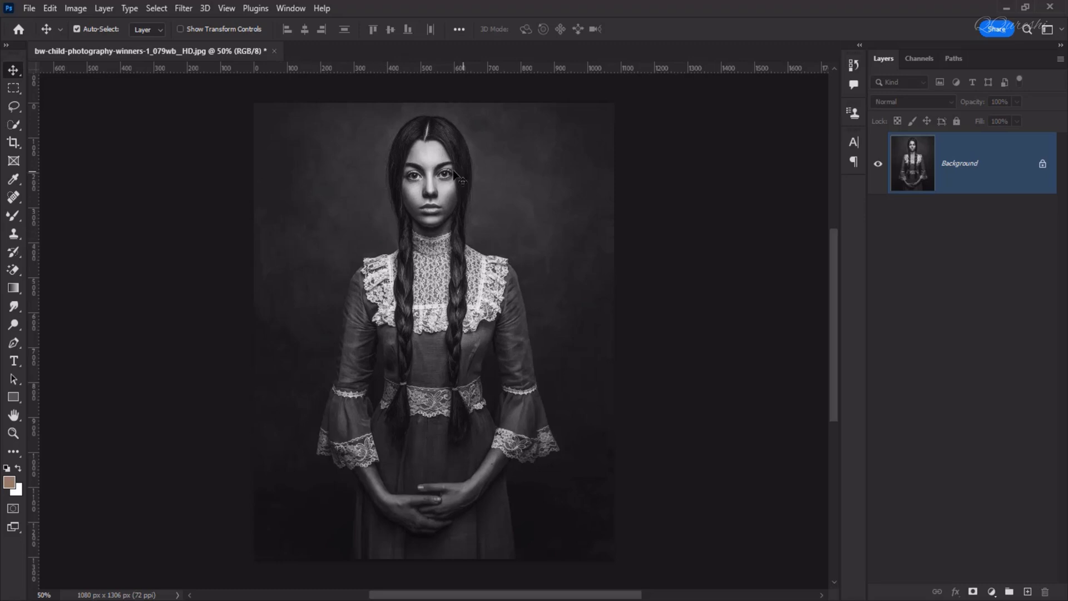
left_click(189, 8)
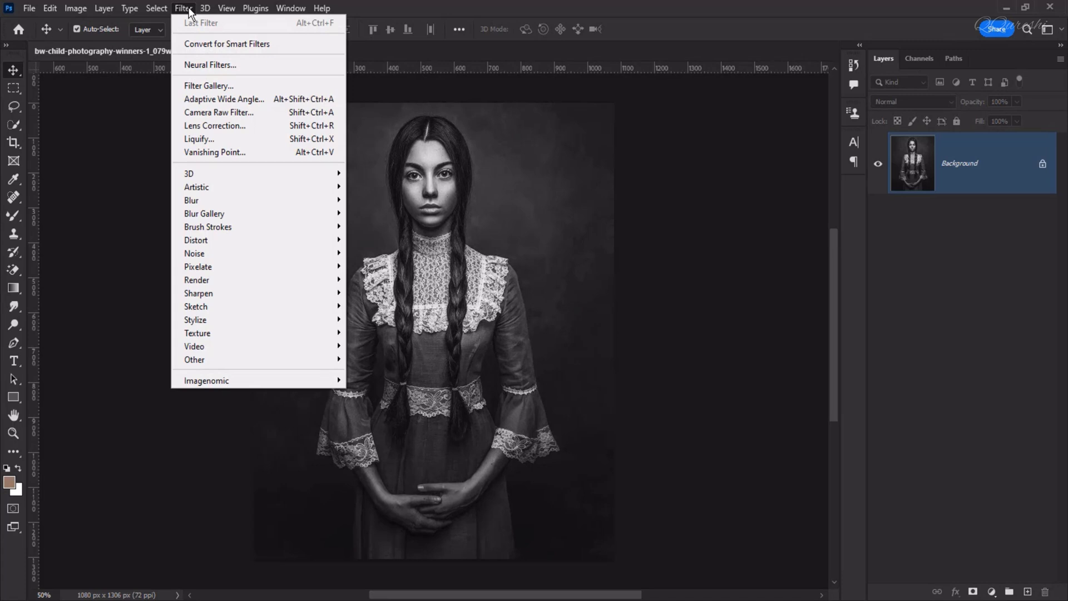
left_click(192, 62)
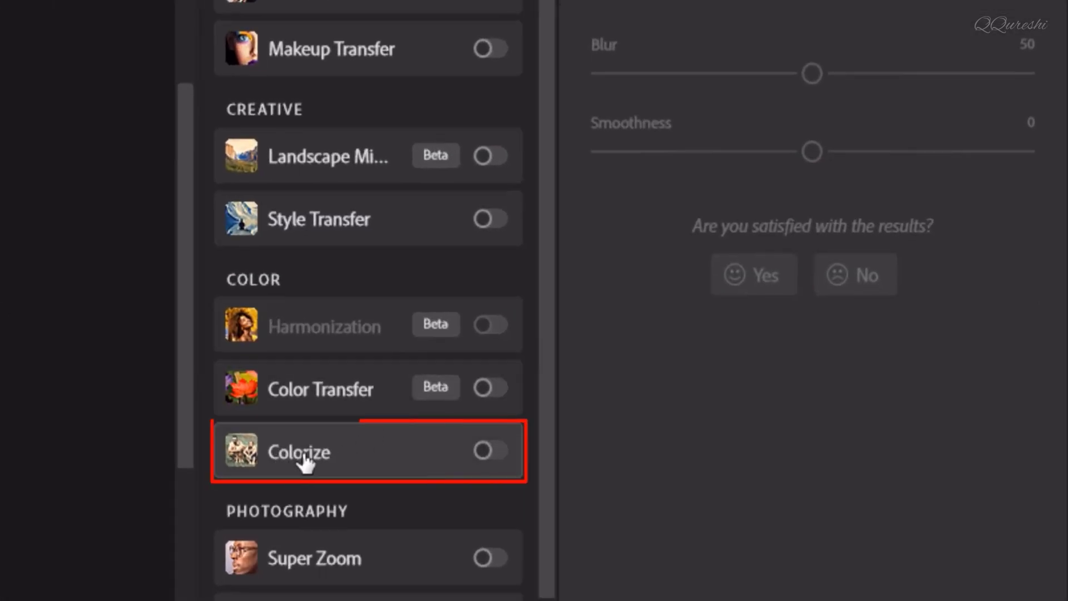
mouse_move(444, 453)
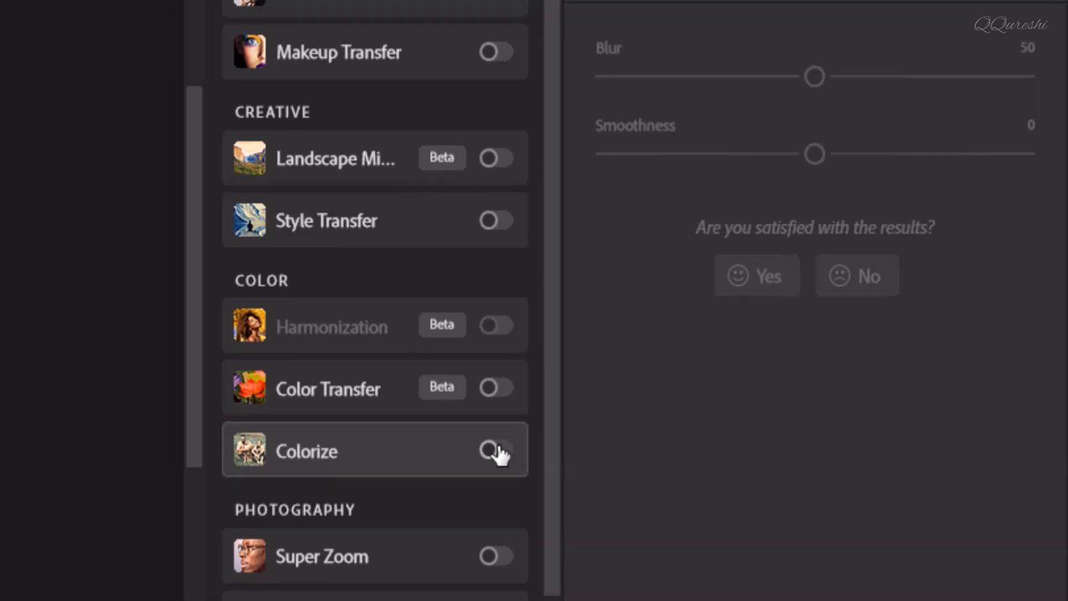
left_click(489, 451)
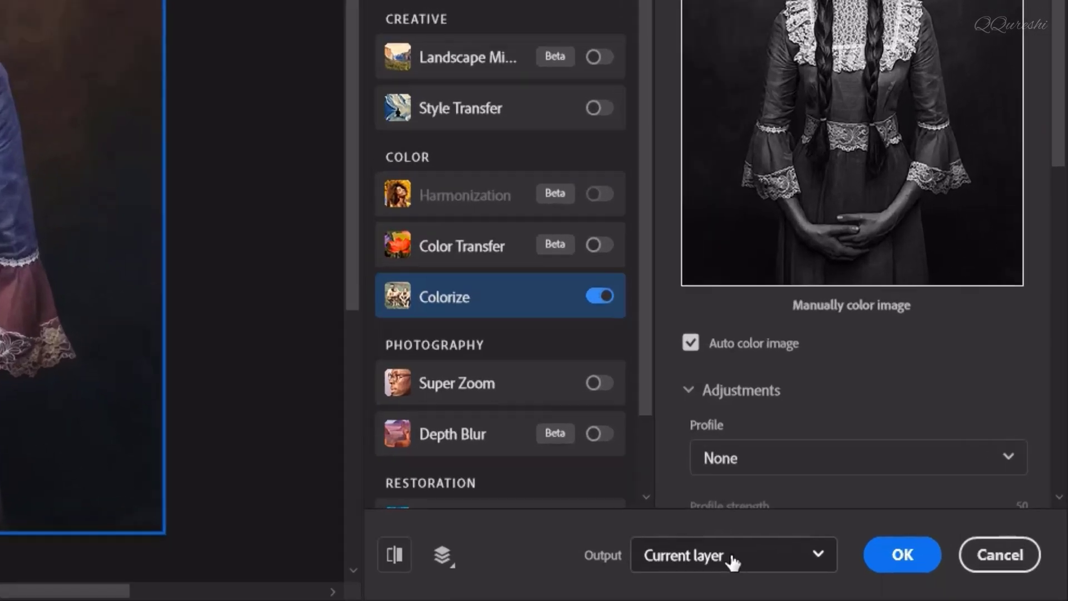
left_click(859, 576)
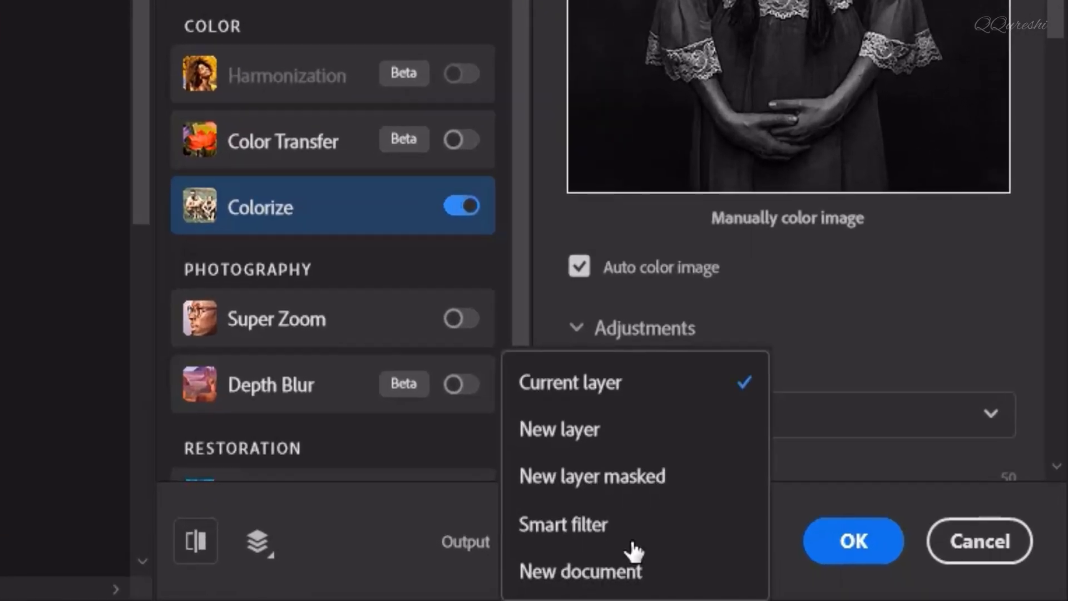
left_click(598, 431)
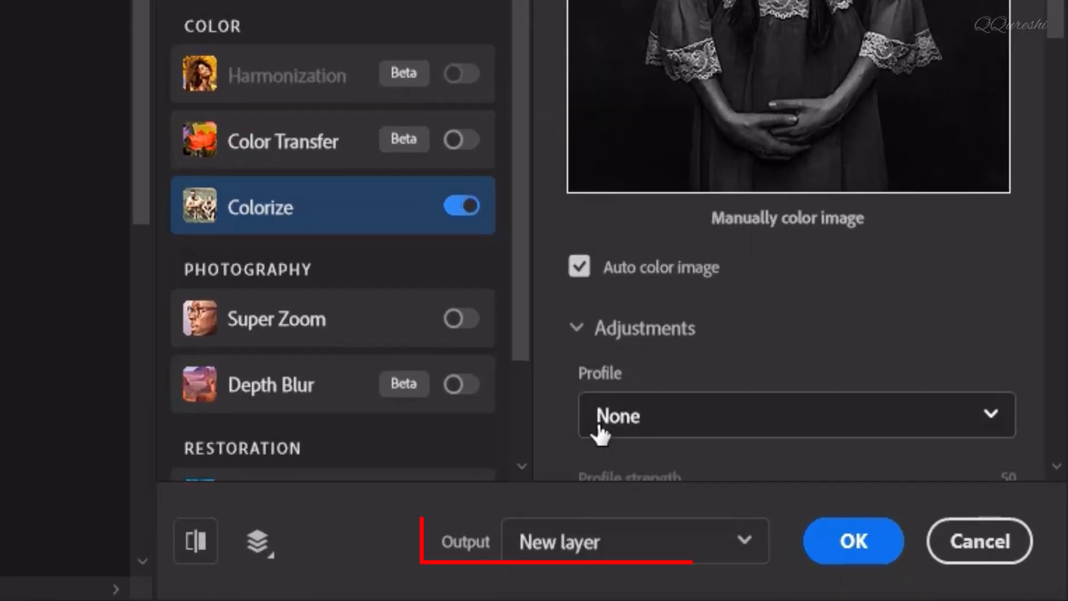
- Try the Retro faded and Retro bright color profiles in the Colorize adjustments
left_click(581, 333)
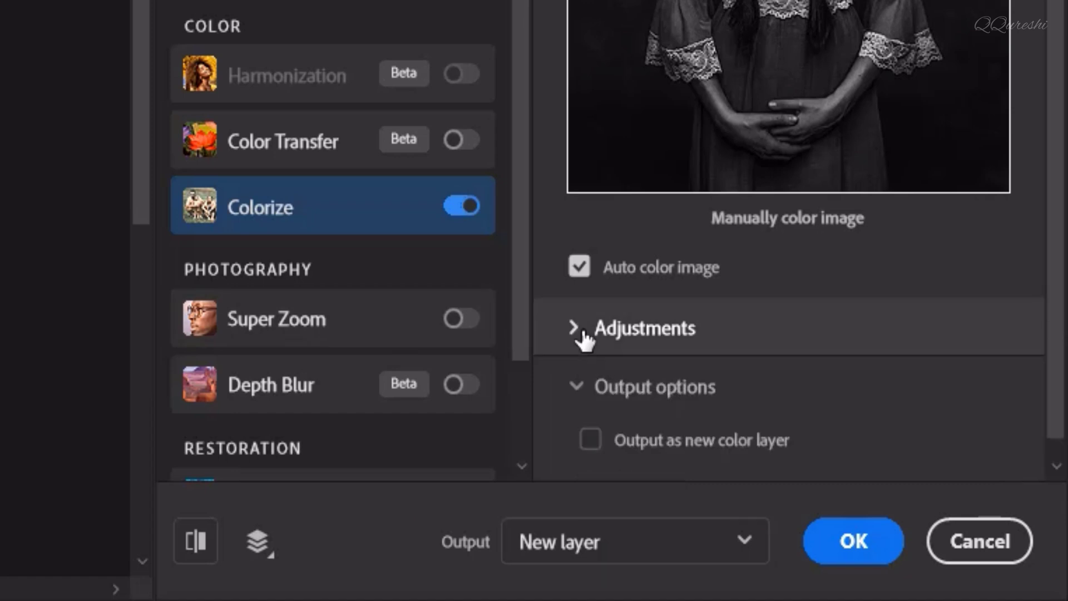
scroll(583, 334, "down", 3)
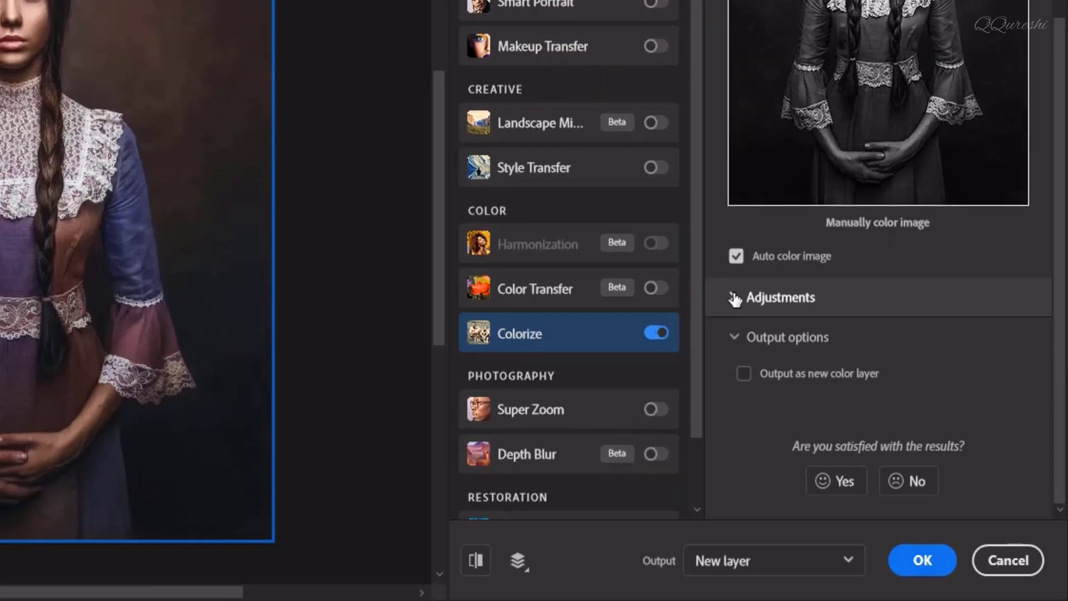
left_click(734, 300)
scroll(732, 298, "down", 6)
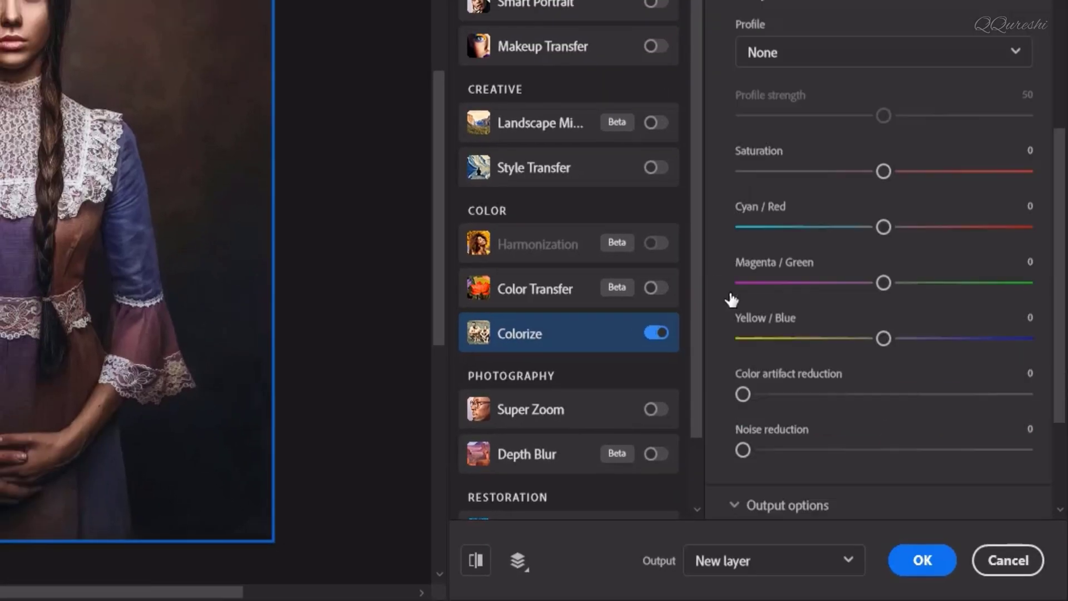
scroll(779, 117, "up", 2)
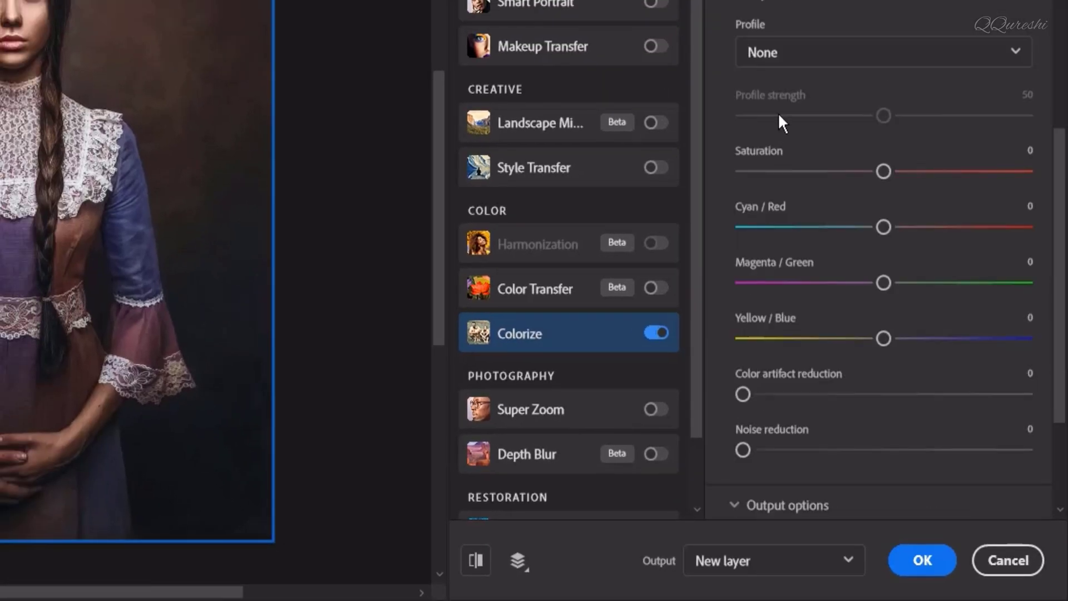
left_click(785, 60)
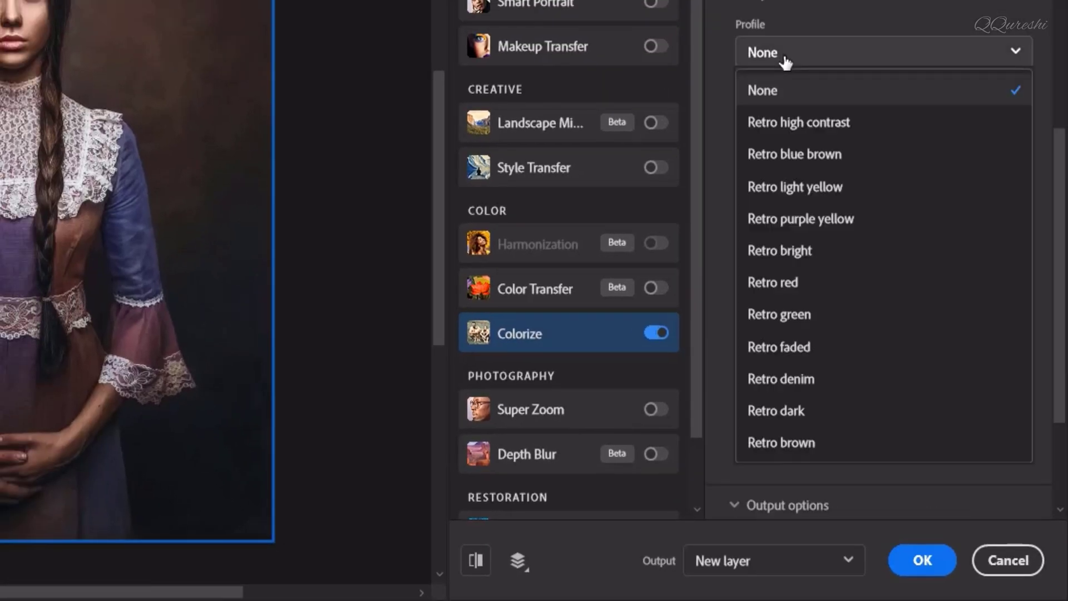
left_click(820, 350)
left_click(883, 53)
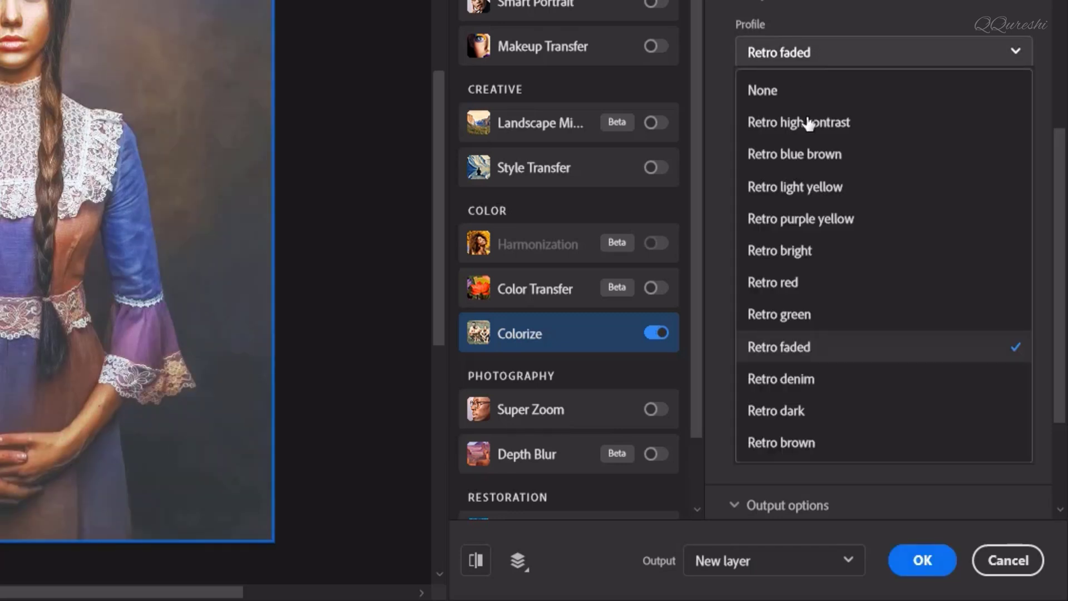
key("Escape")
key("Down")
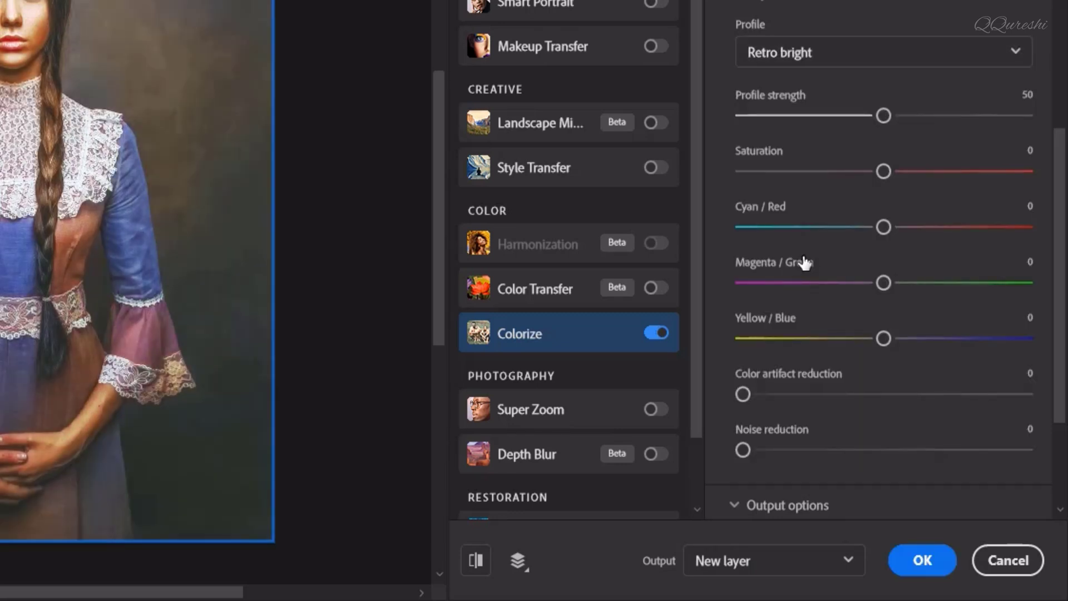
- Set the Colorize profile to Retro high contrast with a profile strength of 38 and a saturation of +9
left_click(836, 59)
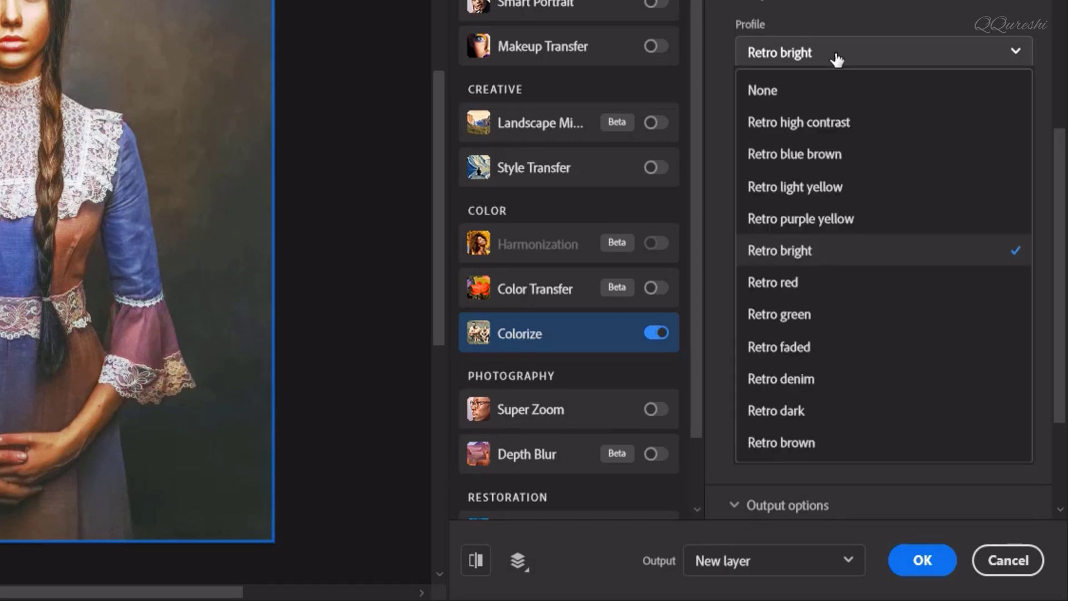
left_click(822, 130)
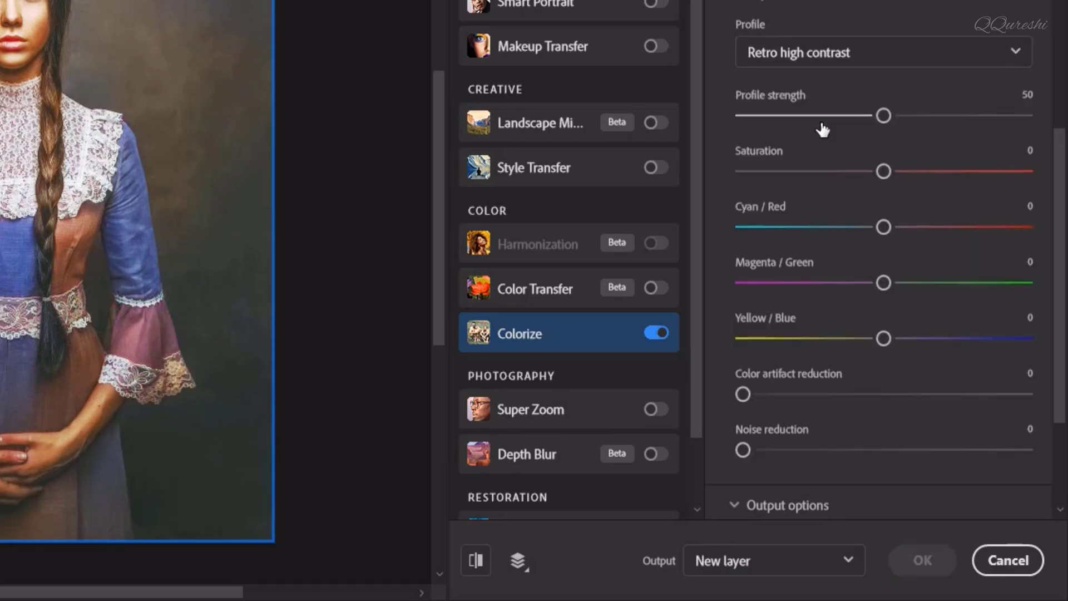
left_click_drag(930, 119, 850, 125)
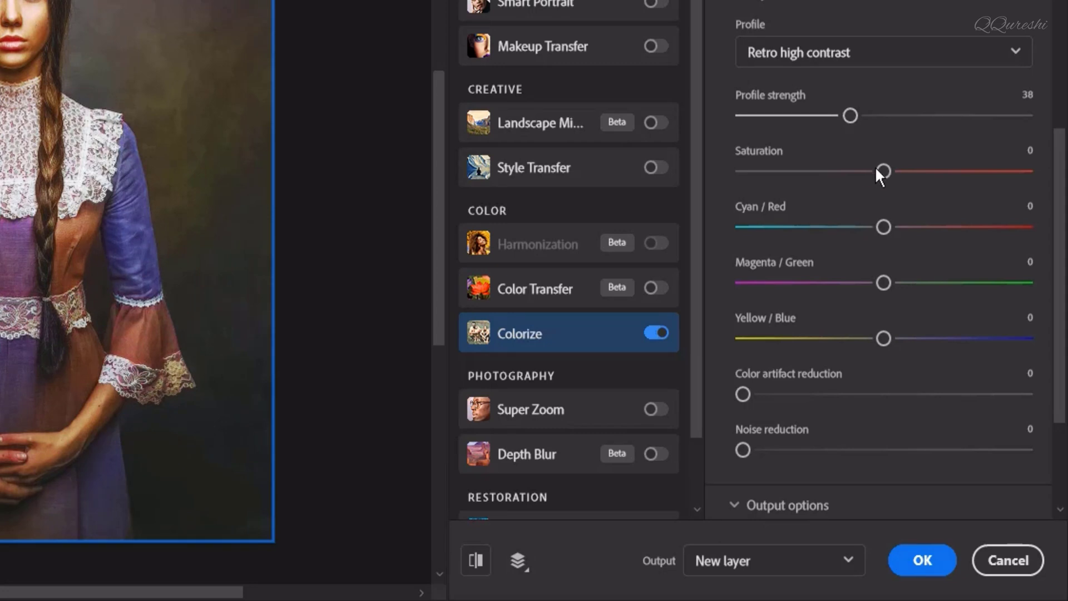
left_click_drag(882, 168, 910, 171)
- Set both color artifact reduction and noise reduction to 49 for the Colorize filter
left_click_drag(740, 393, 880, 398)
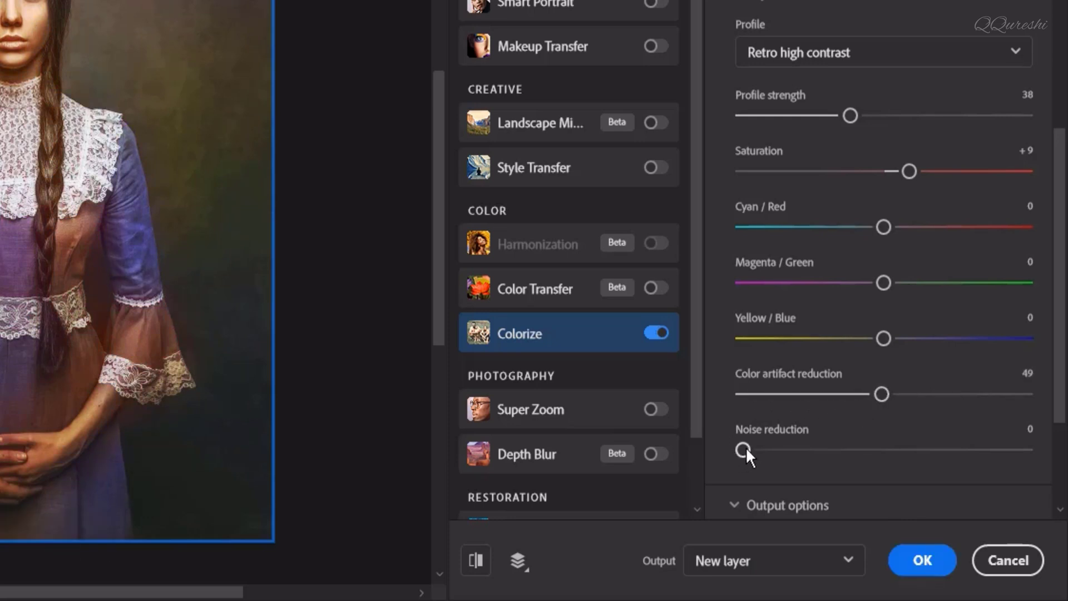
left_click_drag(745, 449, 882, 453)
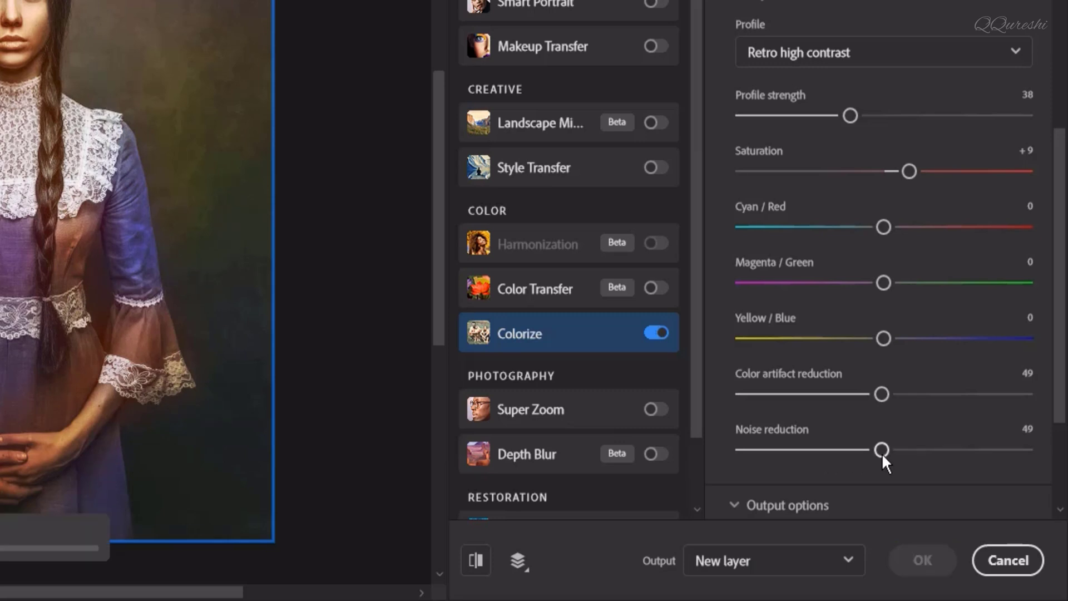
scroll(882, 453, "down", 3)
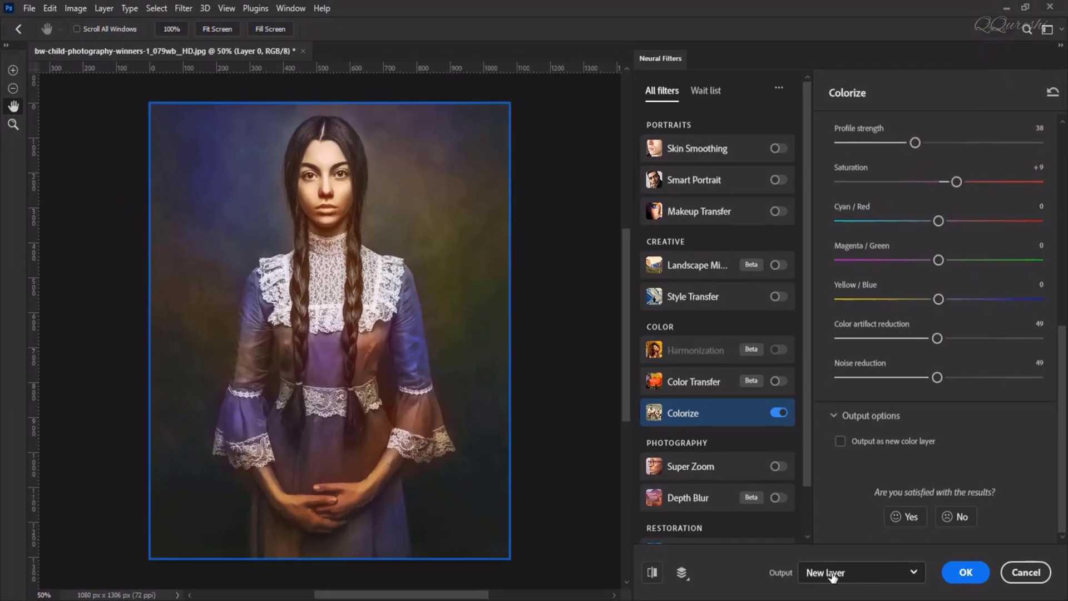
- Compare the colorized preview with the original portrait and apply the Colorize filter
left_click(652, 573)
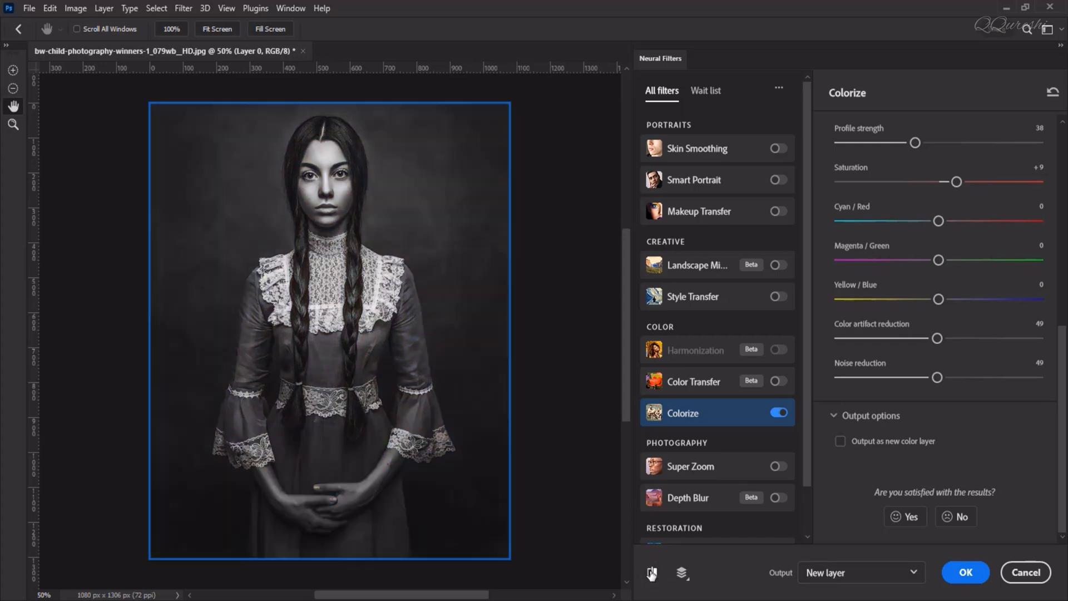
left_click(652, 573)
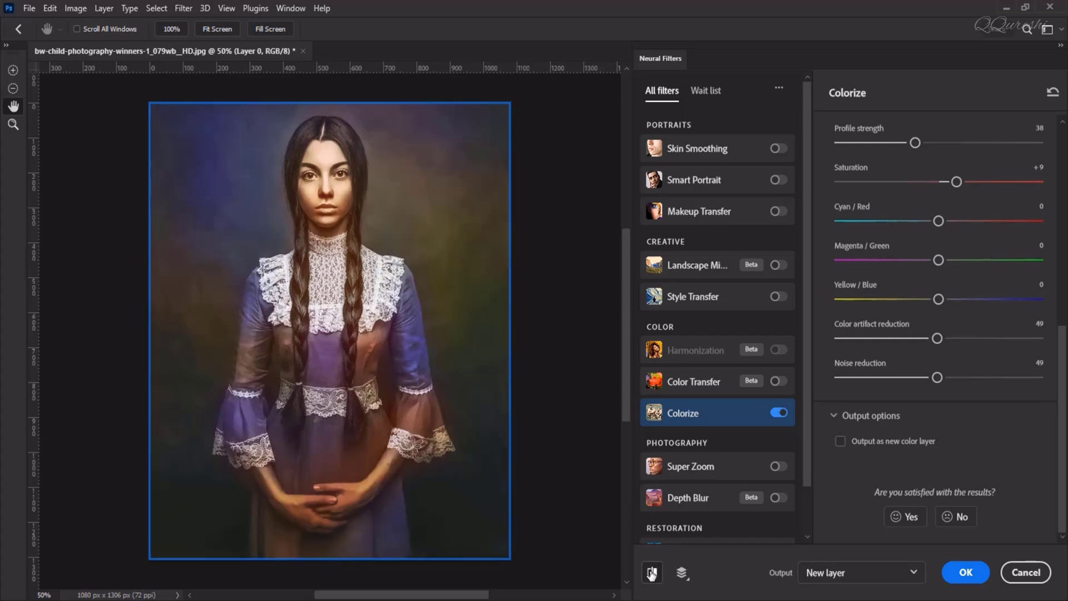
left_click(966, 572)
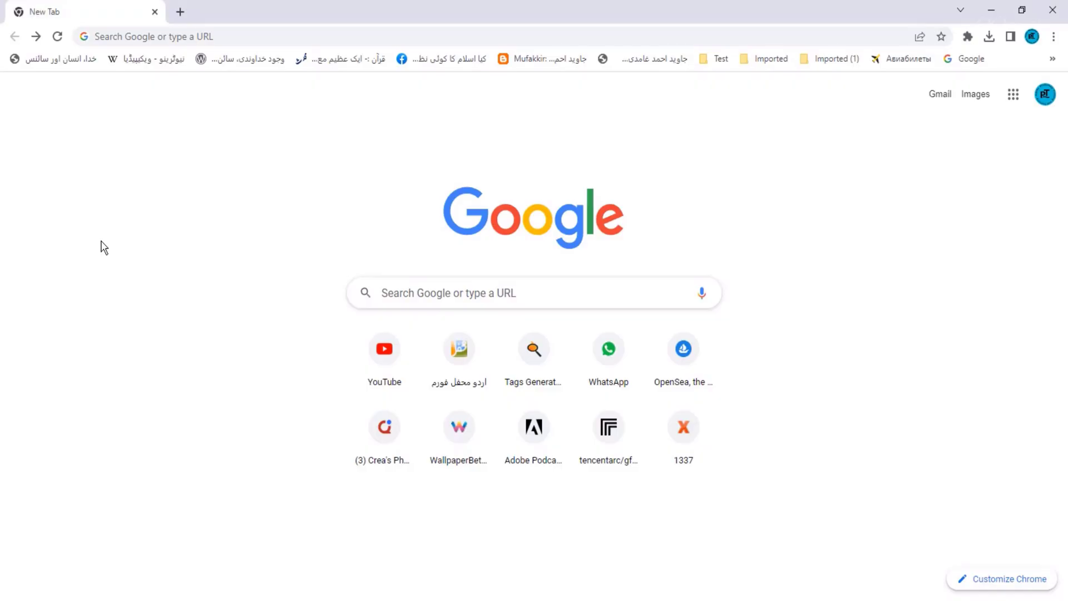
- Switch to Chrome, open palette.fm and upload the image bw-child-photography-winners-1_079wb__HD
left_click(36, 37)
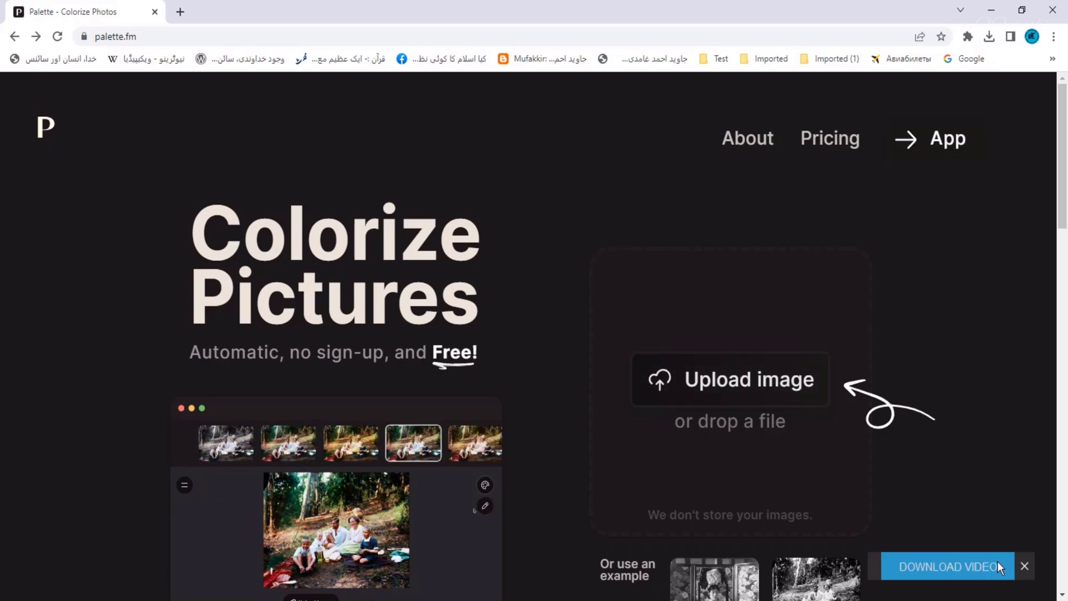
left_click(1025, 567)
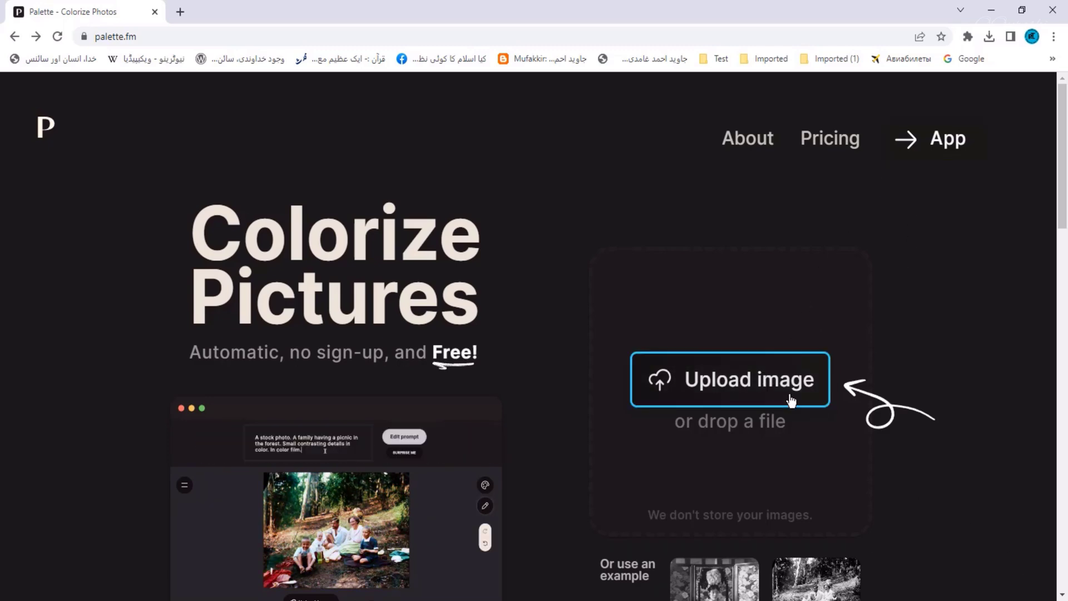
left_click(718, 389)
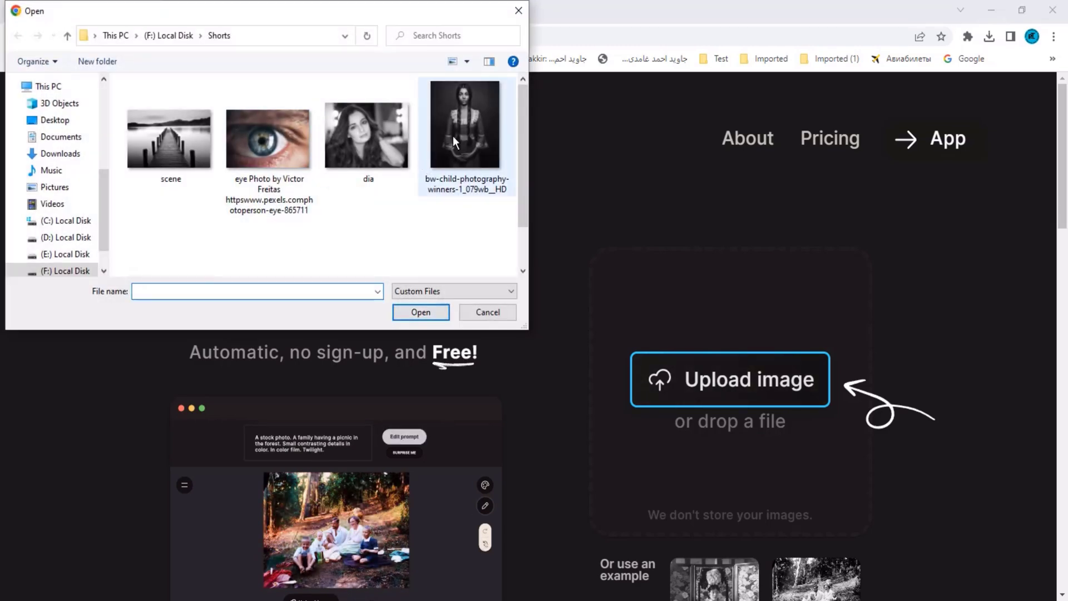
left_click(454, 134)
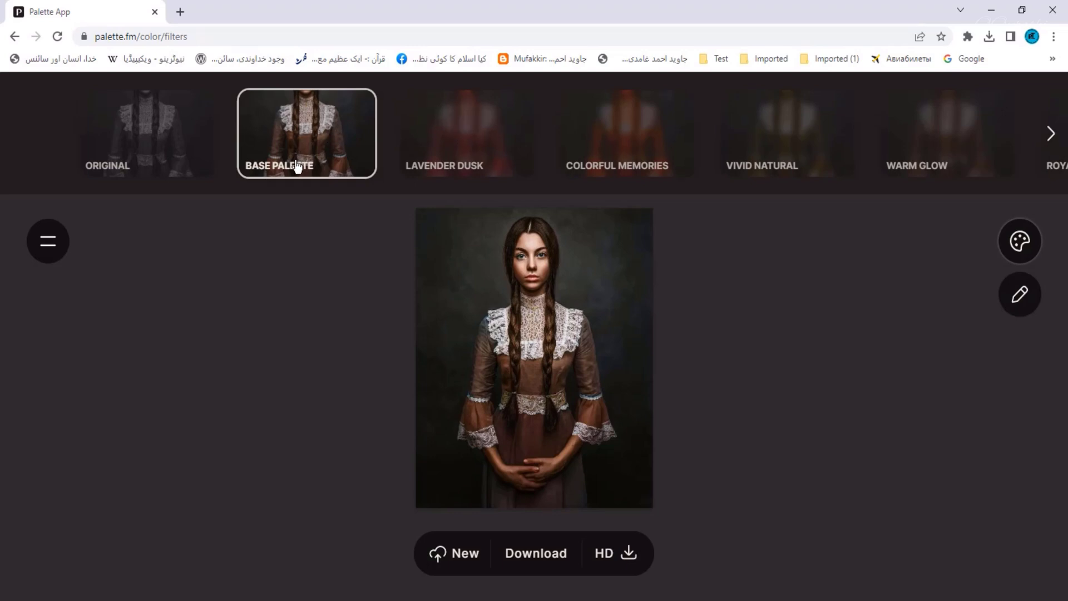
- Generate the Lavender Dusk, Colorful Memories, Vivid Natural and Warm Glow versions of the uploaded portrait
mouse_move(472, 362)
left_click(454, 139)
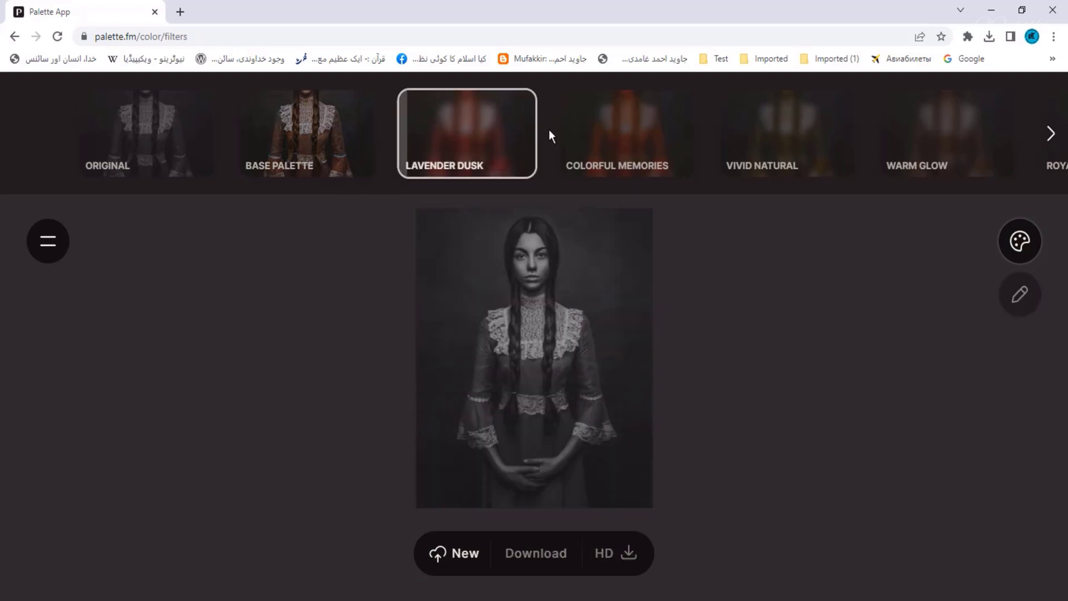
left_click(620, 143)
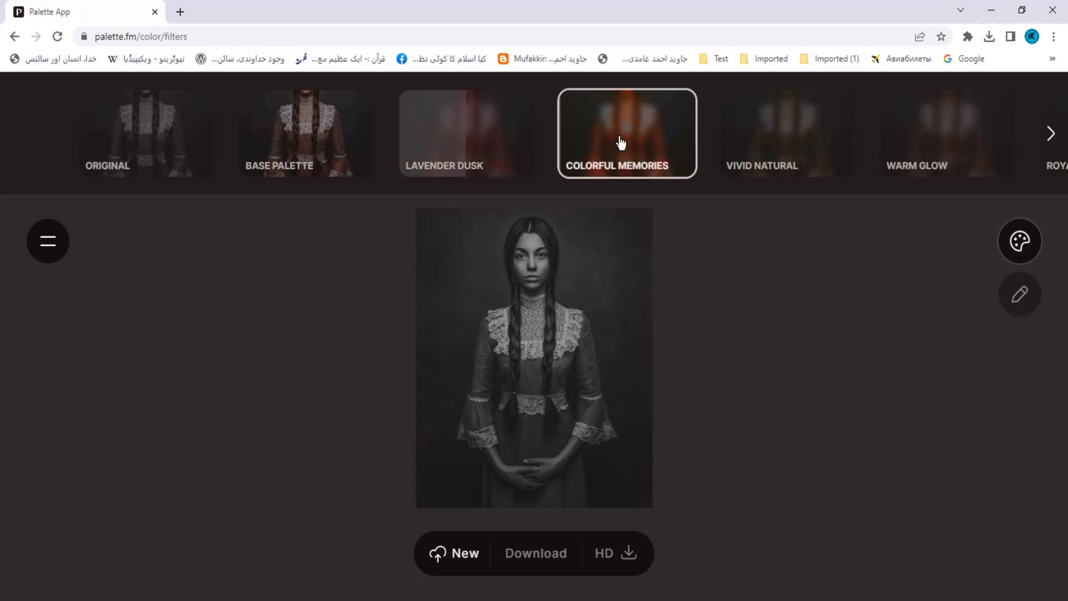
left_click(789, 140)
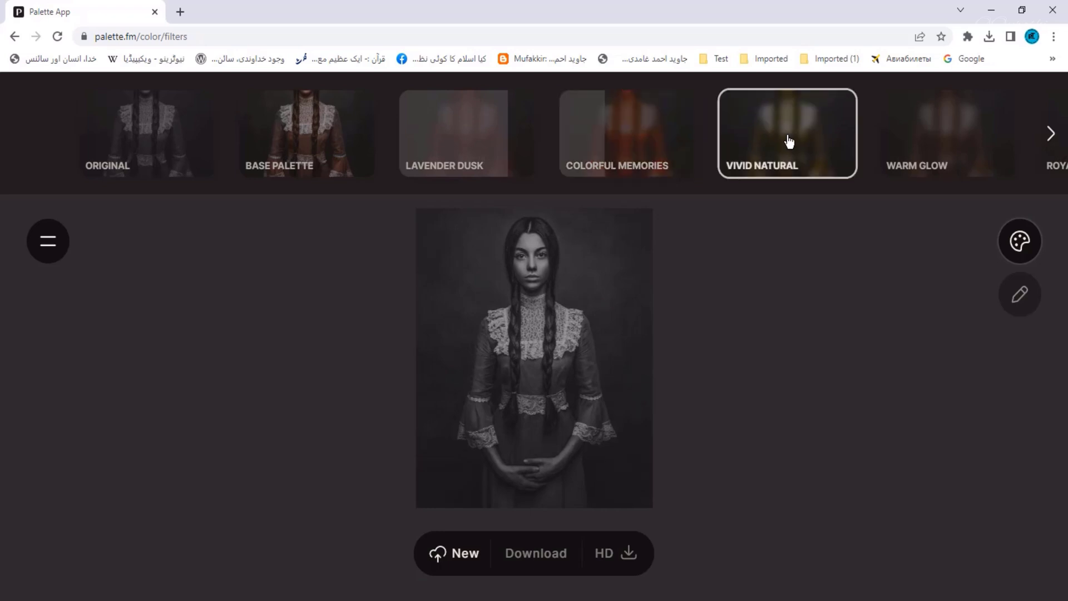
left_click(946, 143)
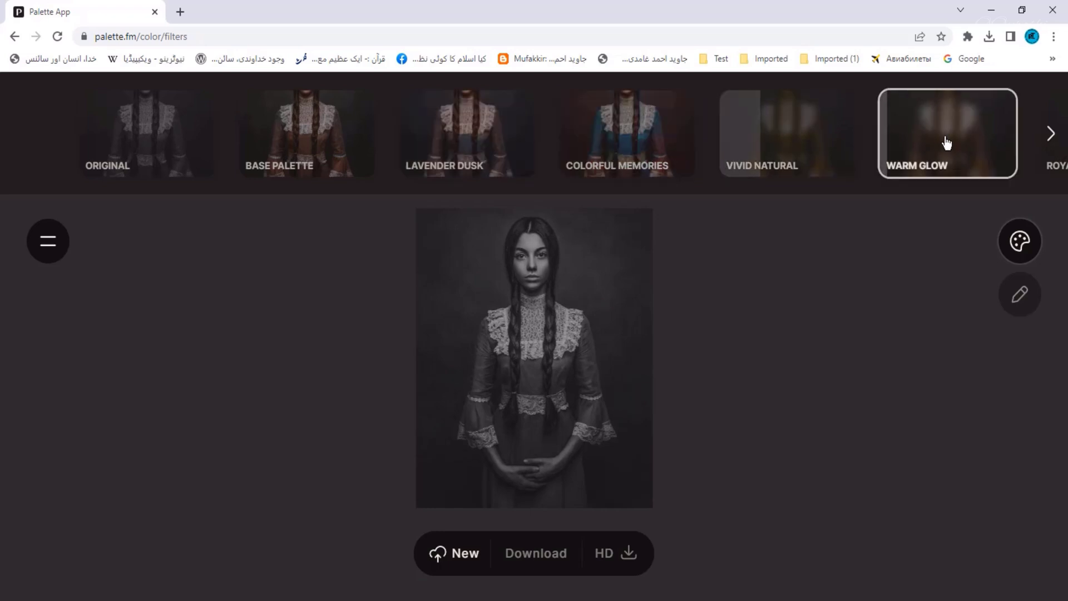
- Preview the portrait in the Lavender Dusk, Colorful Memories and Vivid Natural palettes to compare their colors
left_click(475, 140)
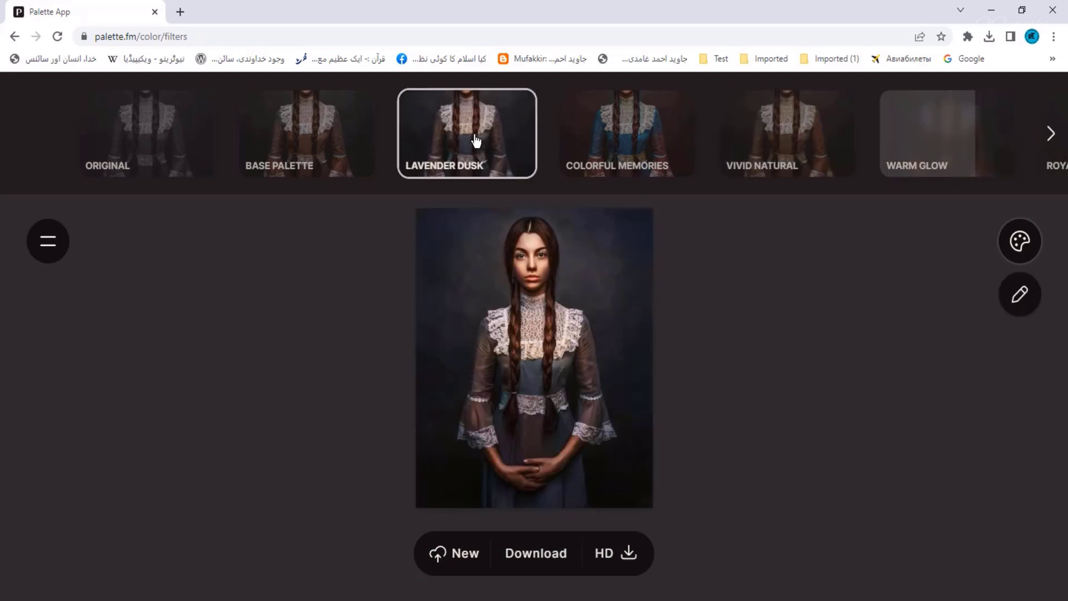
left_click(626, 134)
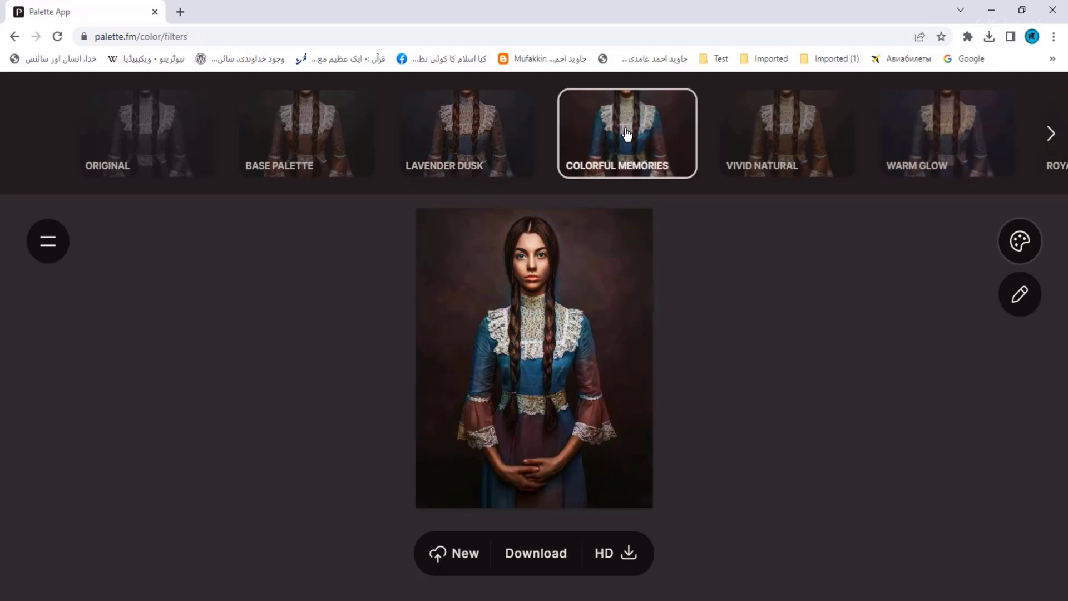
left_click(789, 145)
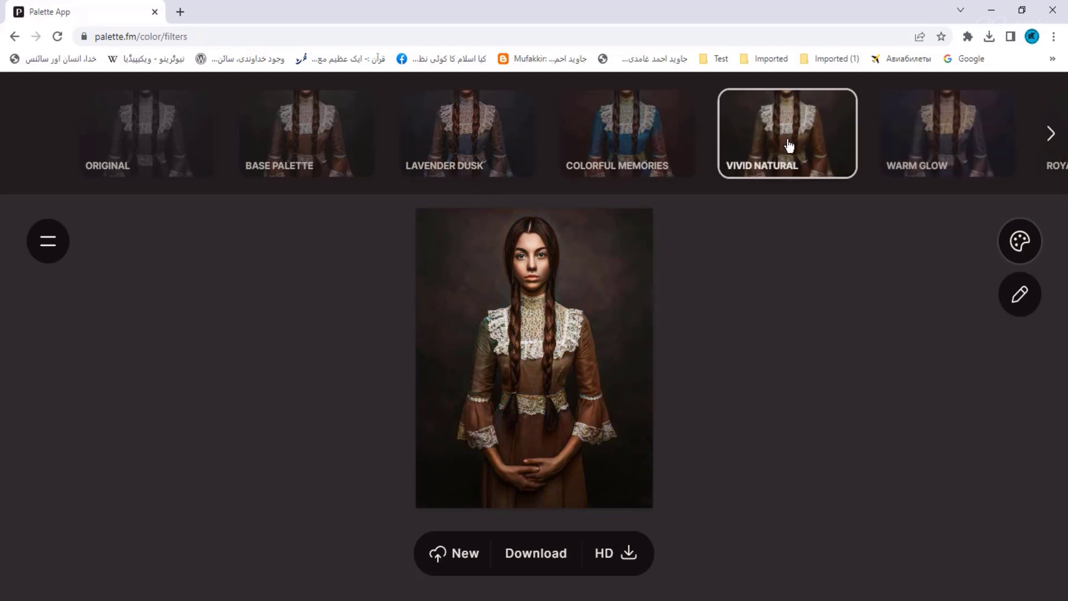
- Preview the portrait in the Warm Glow and Ambient Historic palettes, browsing through to the last available color filter
left_click(953, 140)
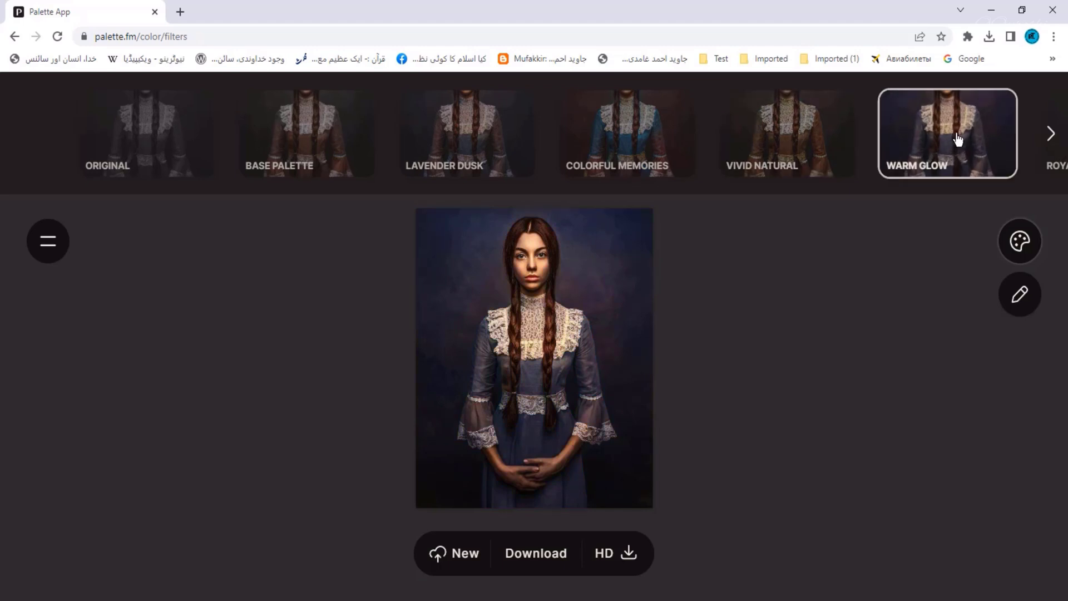
left_click(1051, 135)
left_click(1050, 134)
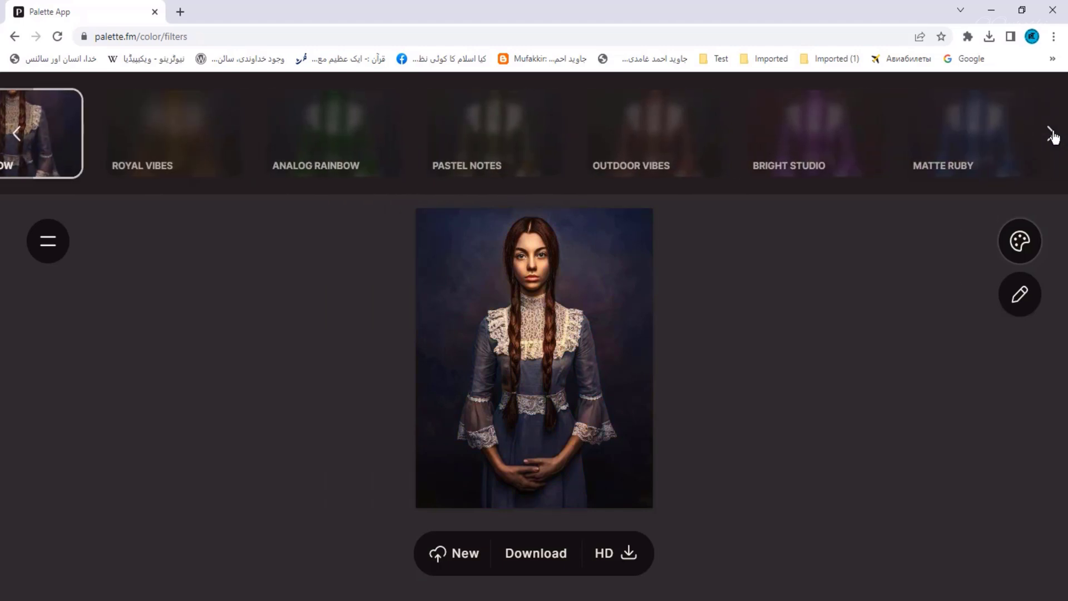
left_click(1051, 136)
left_click(1051, 135)
left_click(1051, 136)
left_click(1051, 136)
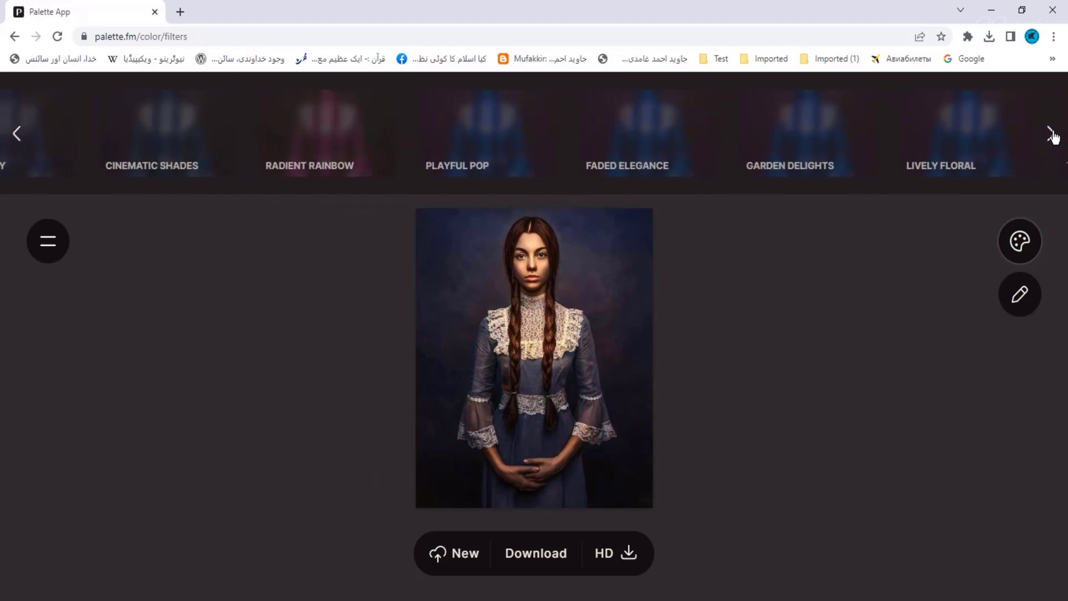
left_click(1053, 136)
left_click(1053, 137)
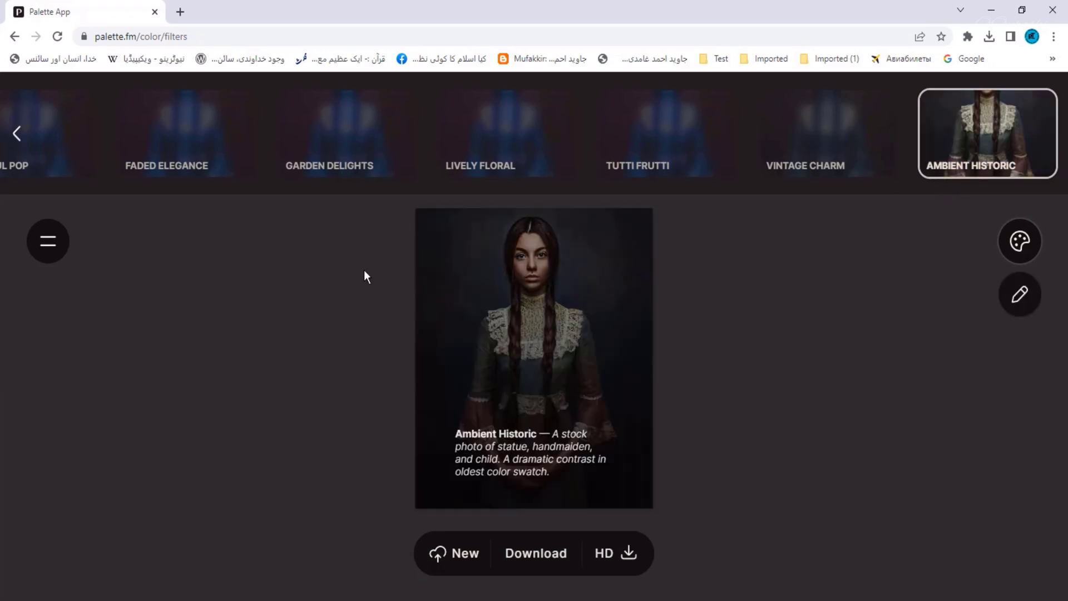
- Return to the first color filters and select Base Palette for the portrait
left_click(16, 136)
left_click(17, 136)
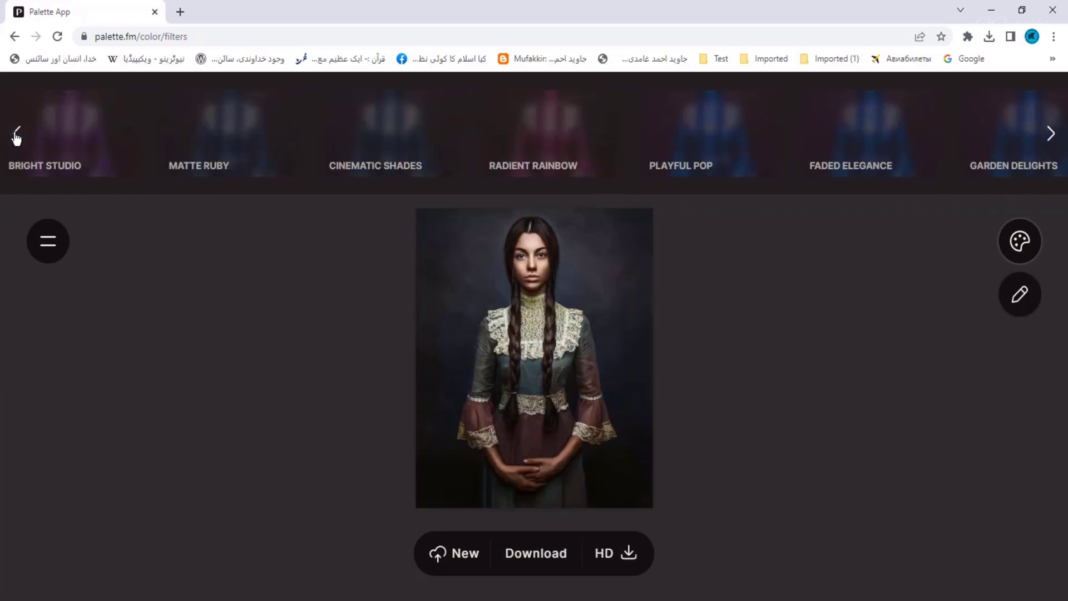
left_click(17, 136)
left_click(17, 136)
left_click(16, 136)
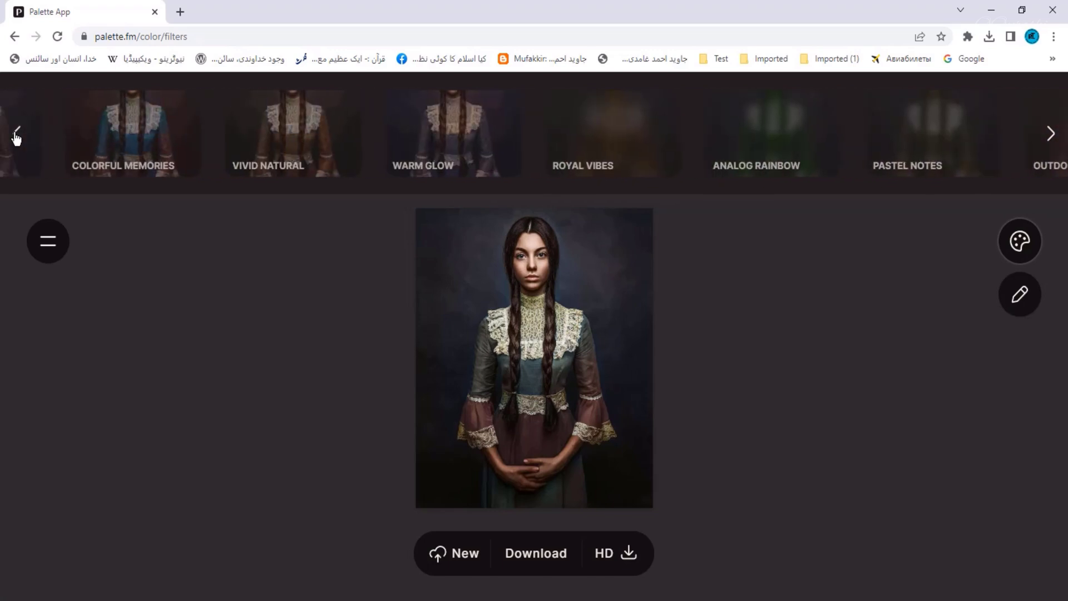
left_click(17, 136)
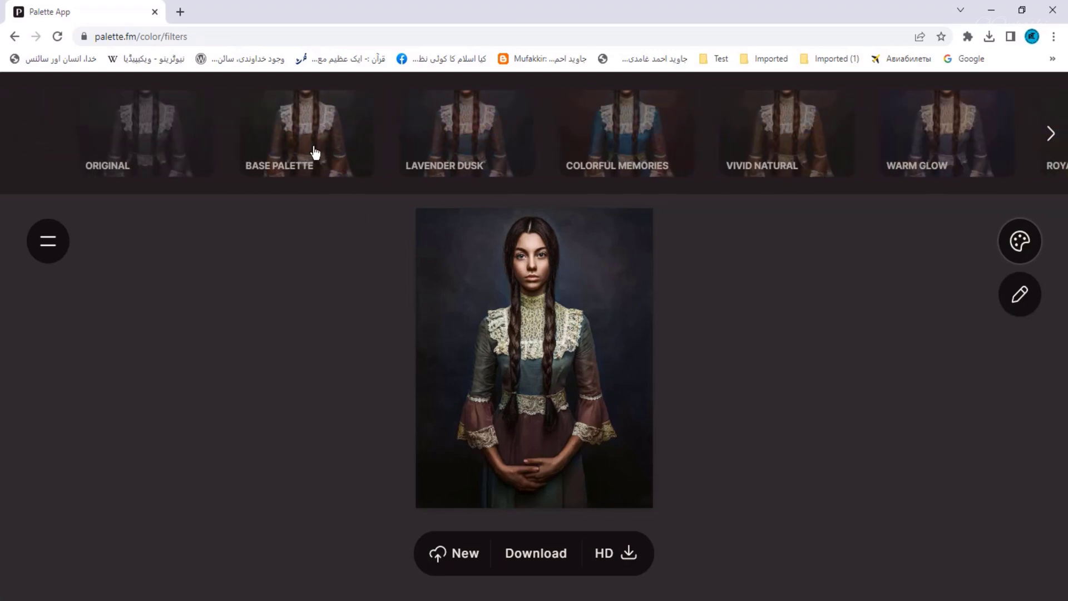
left_click(315, 152)
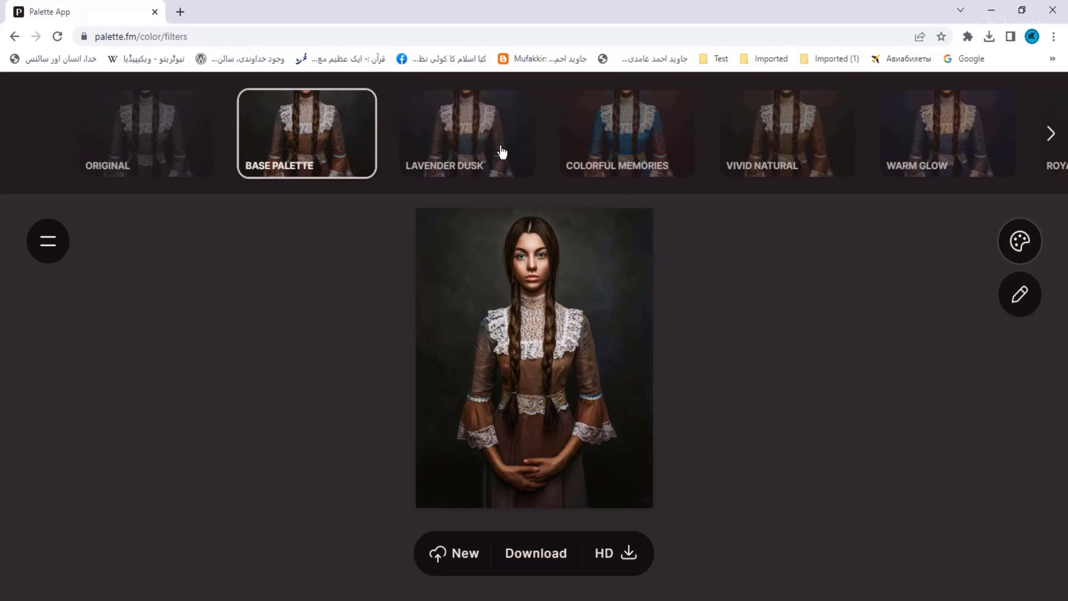
- Download the Base Palette portrait in HD and save it as the JPEG image fm in the Shorts folder
mouse_move(557, 277)
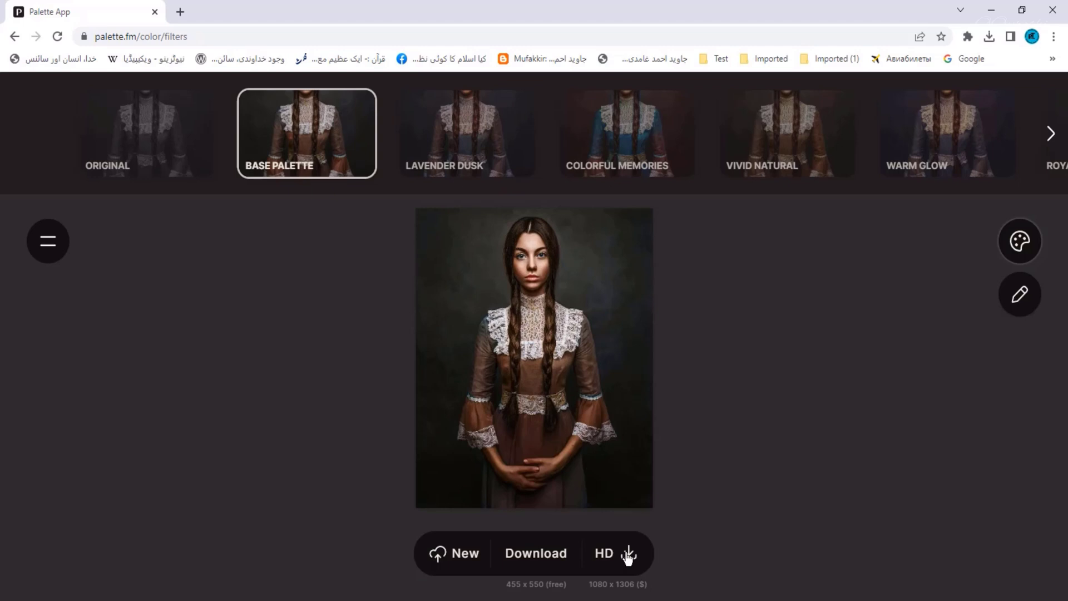
left_click(628, 555)
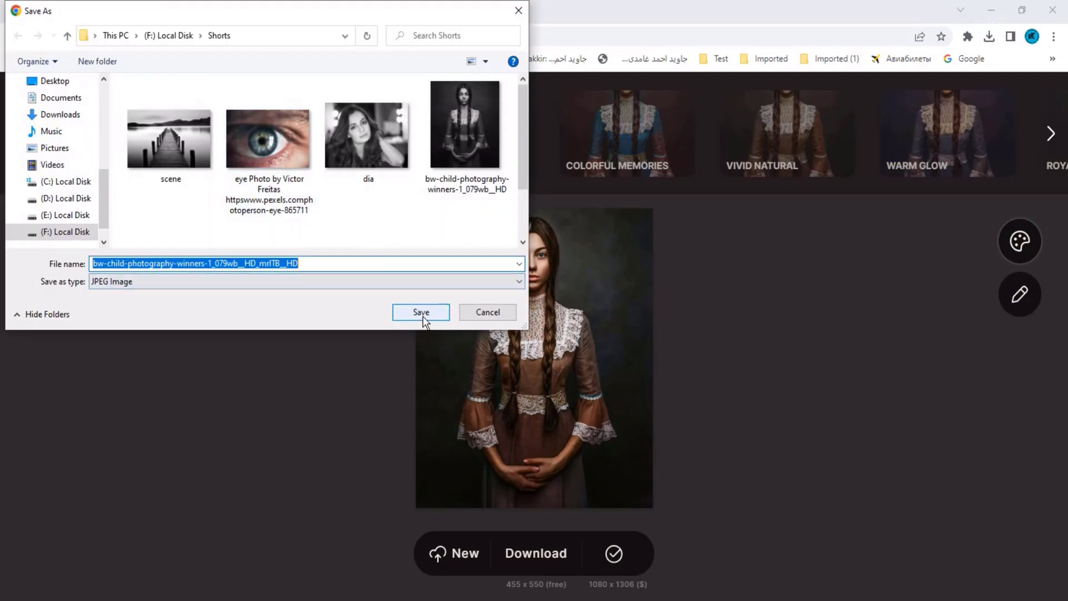
type("fm")
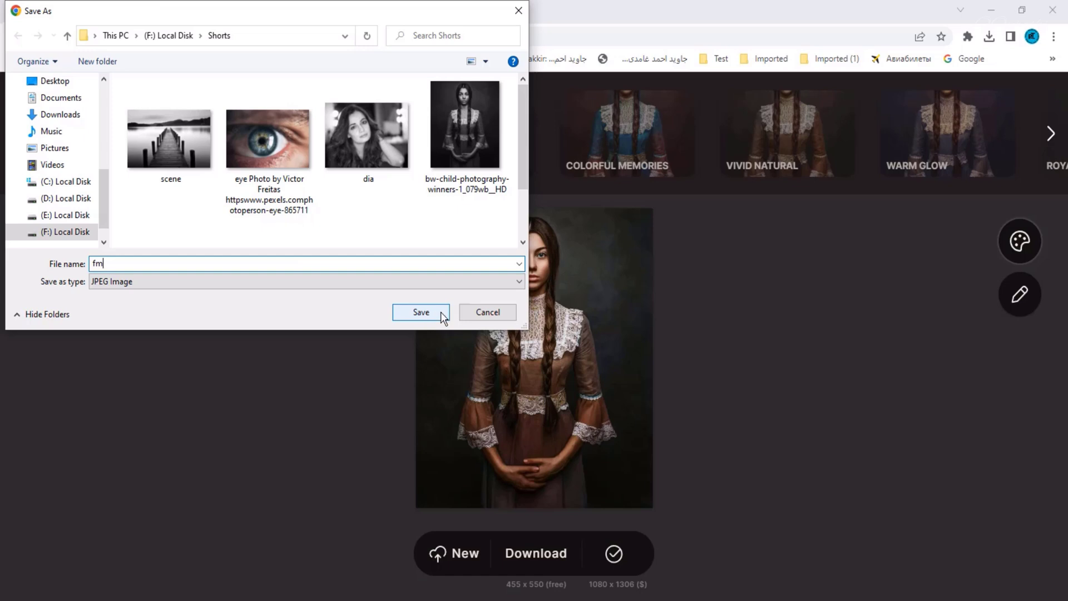
left_click(436, 312)
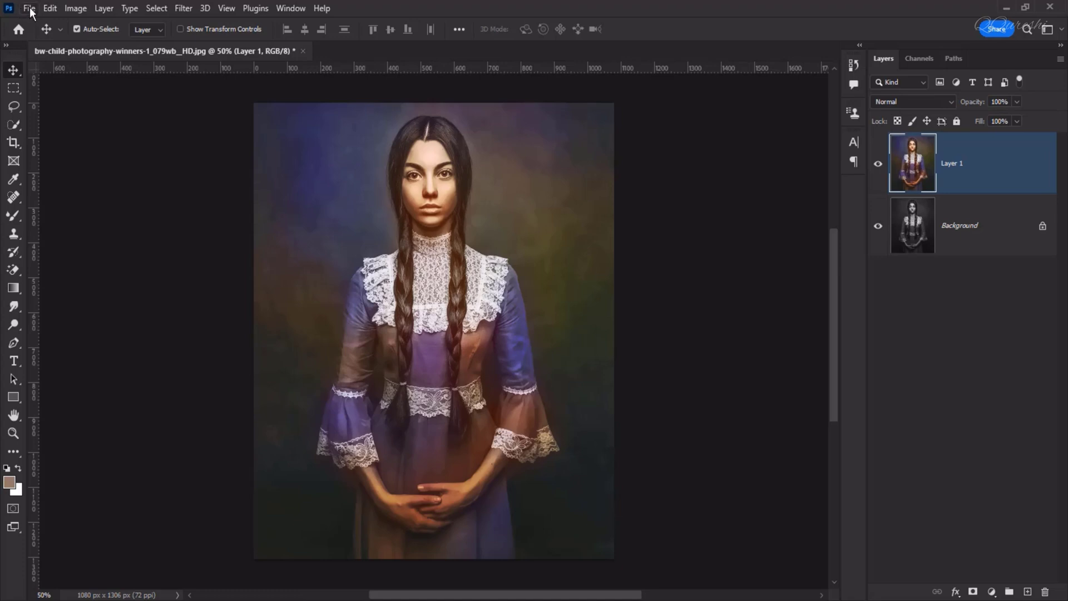
- Switch to Photoshop and open the fm image from the Shorts folder
left_click(30, 9)
left_click(42, 32)
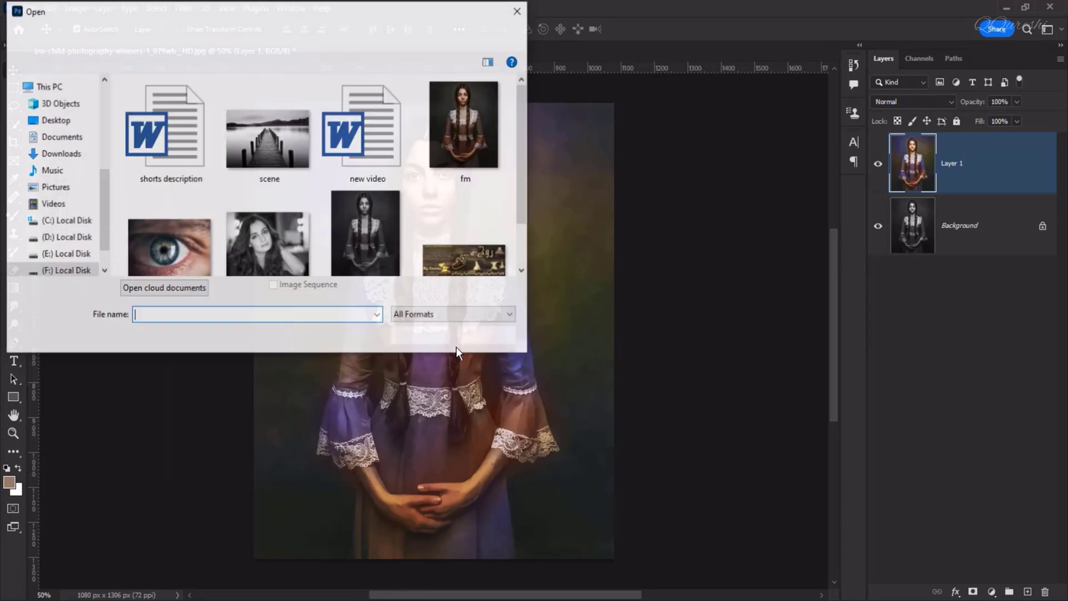
left_click(471, 155)
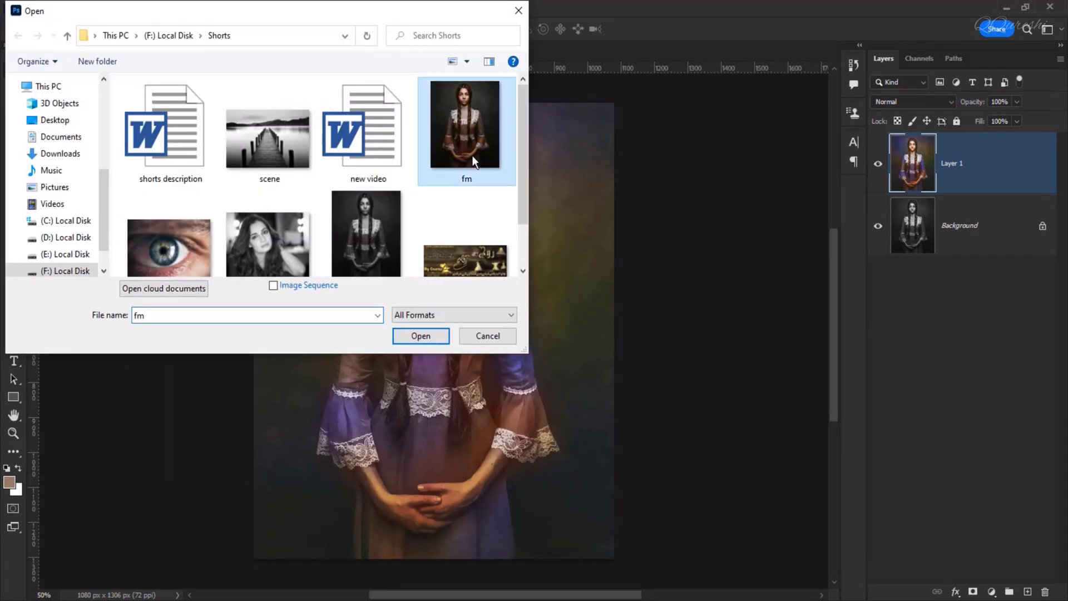
left_click(439, 335)
- Compare the neural-filter portrait with fm.jpg and inspect the dress colors and details in fm.jpg up close
left_click(184, 50)
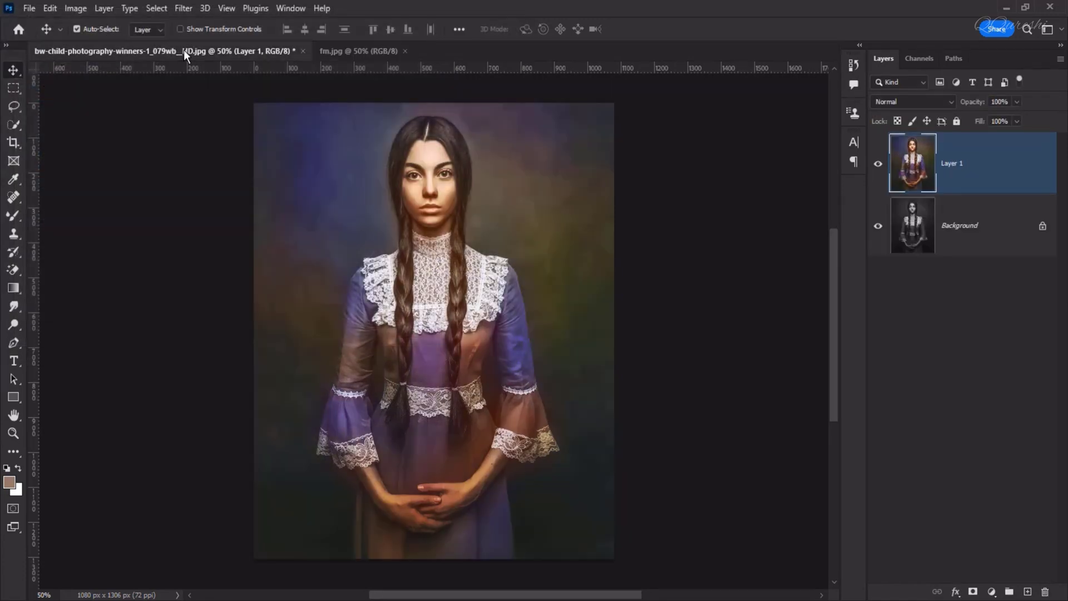
left_click(363, 52)
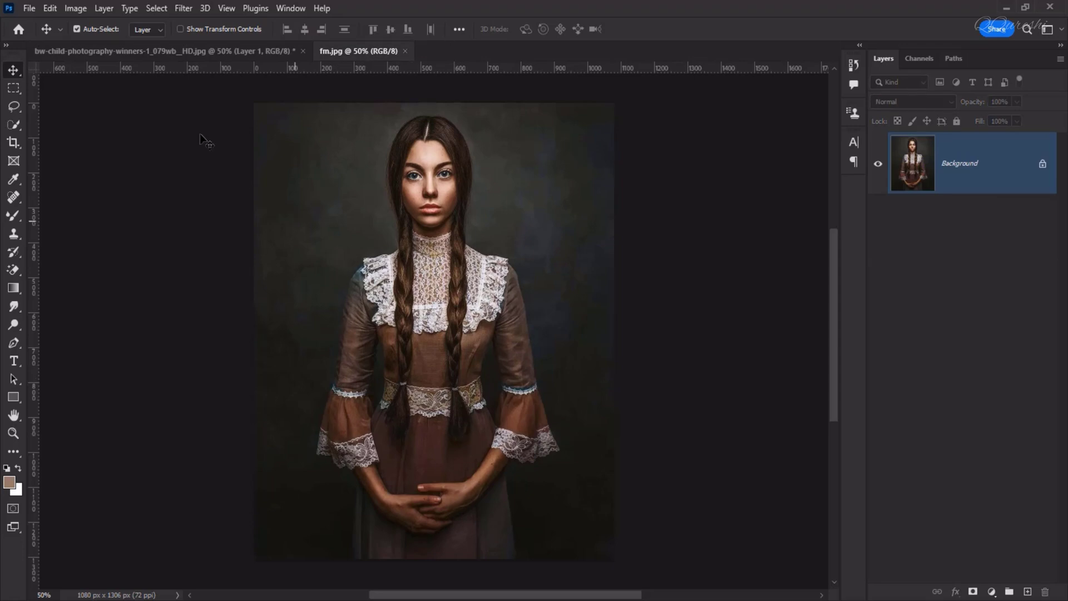
left_click(162, 52)
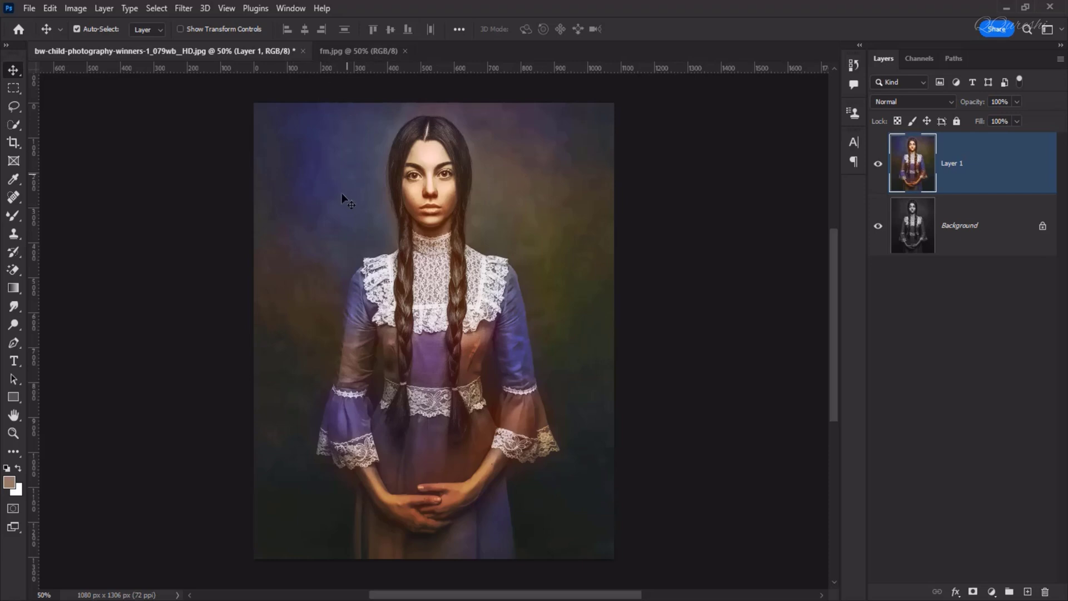
left_click(360, 53)
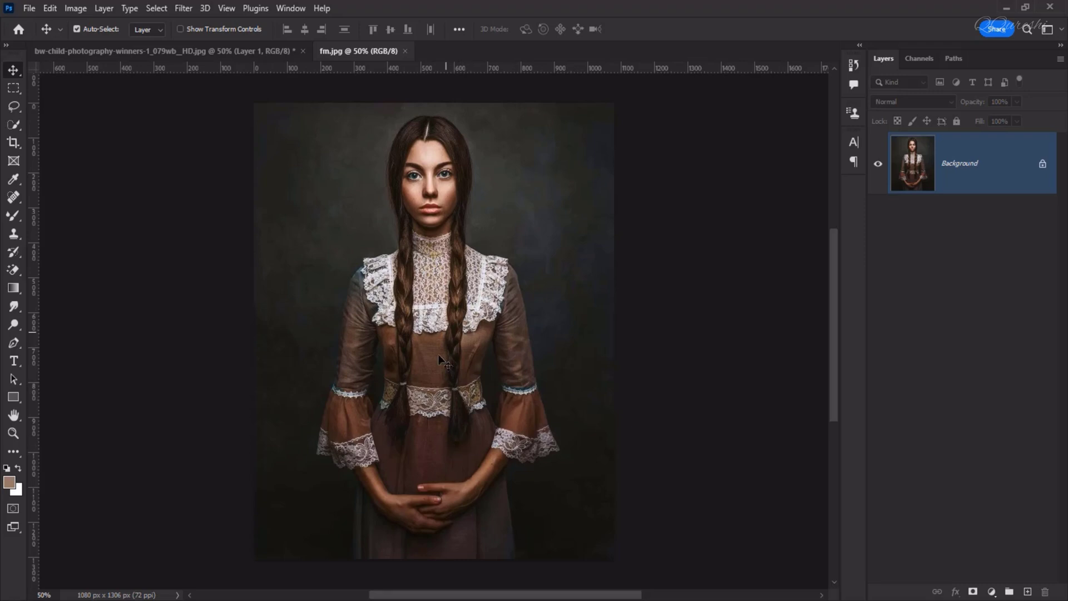
scroll(447, 337, "up", 2)
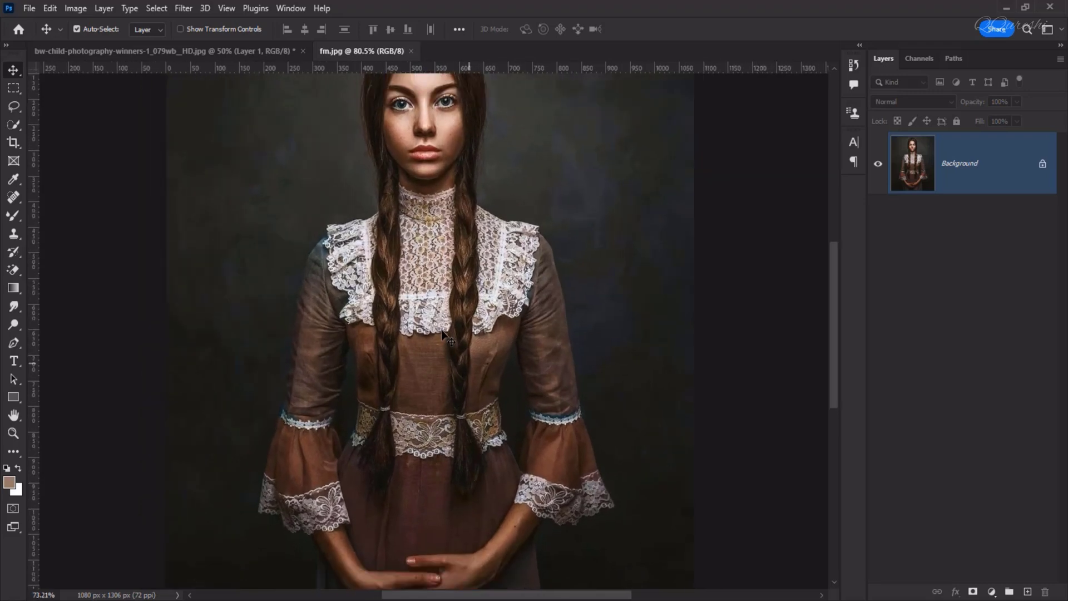
scroll(448, 336, "down", 1)
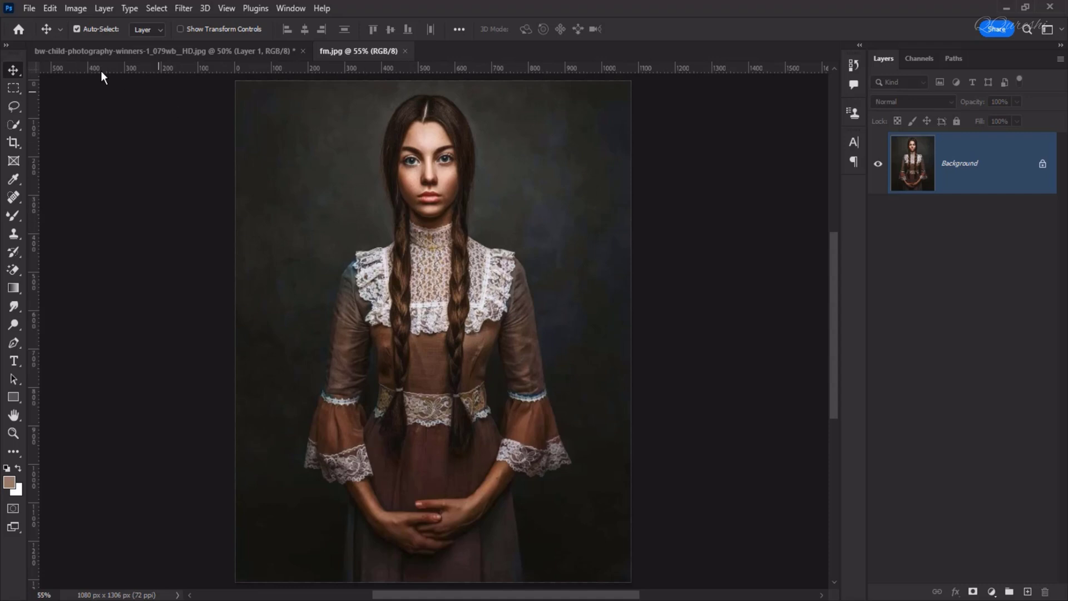
- Open the black-and-white scene image from the Shorts folder so the whole pier photo is in view
left_click(32, 12)
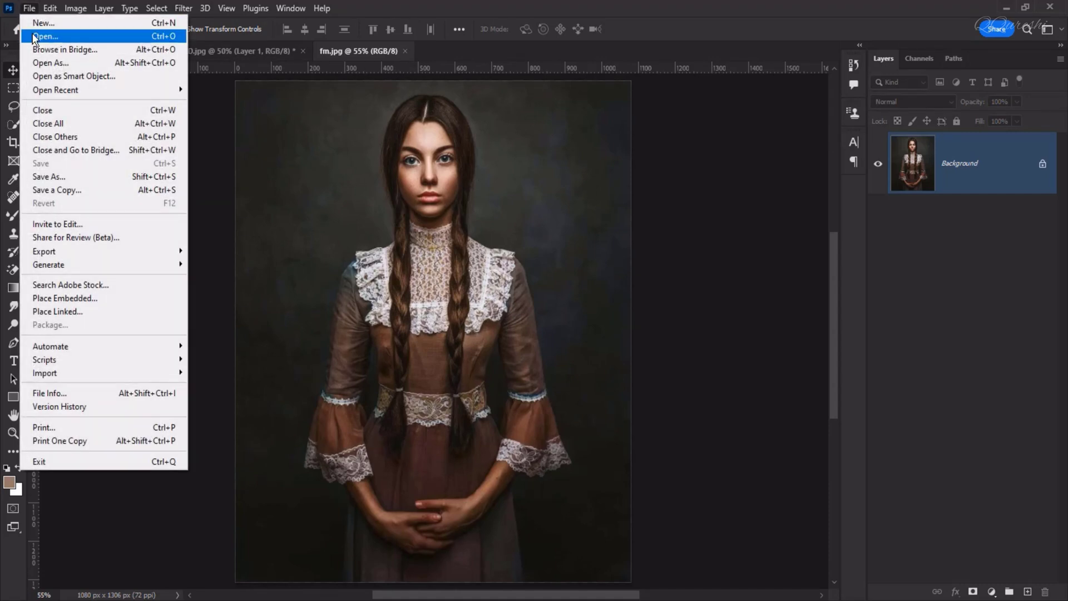
left_click(44, 36)
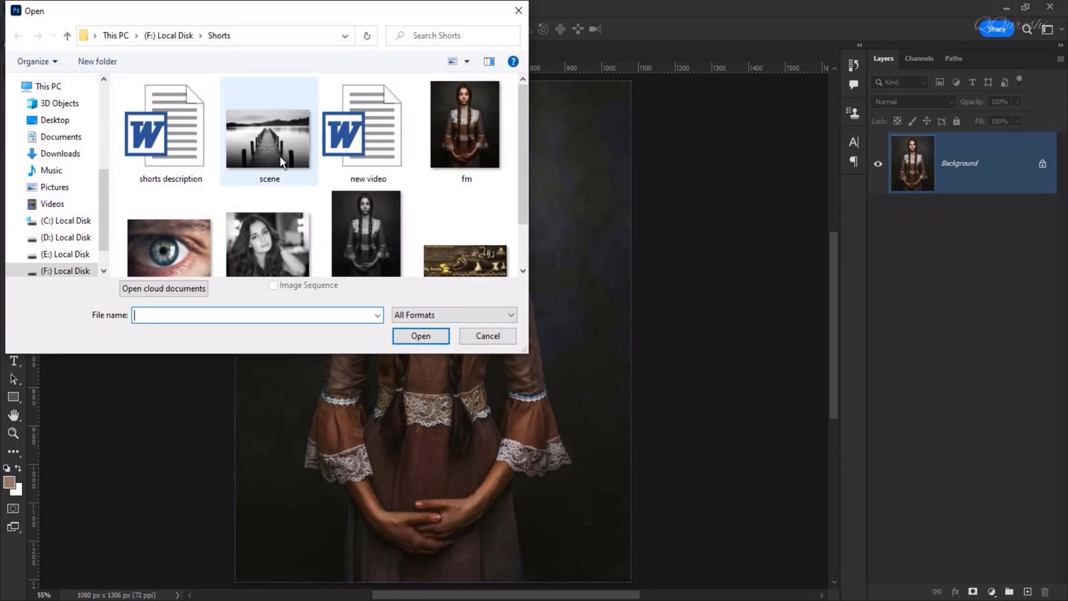
left_click(279, 157)
left_click(409, 335)
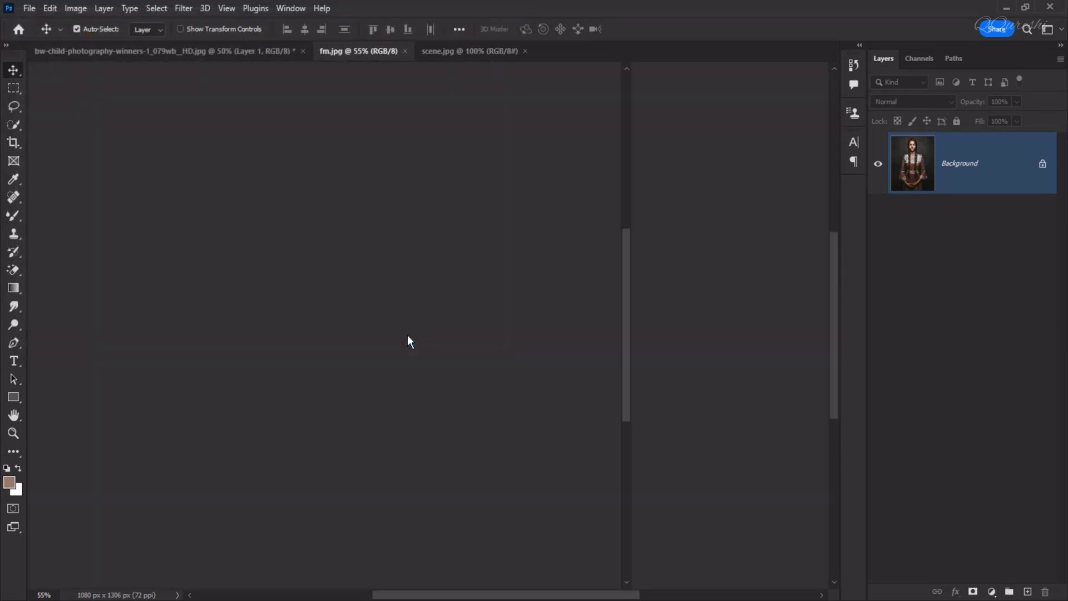
scroll(407, 335, "down", 1)
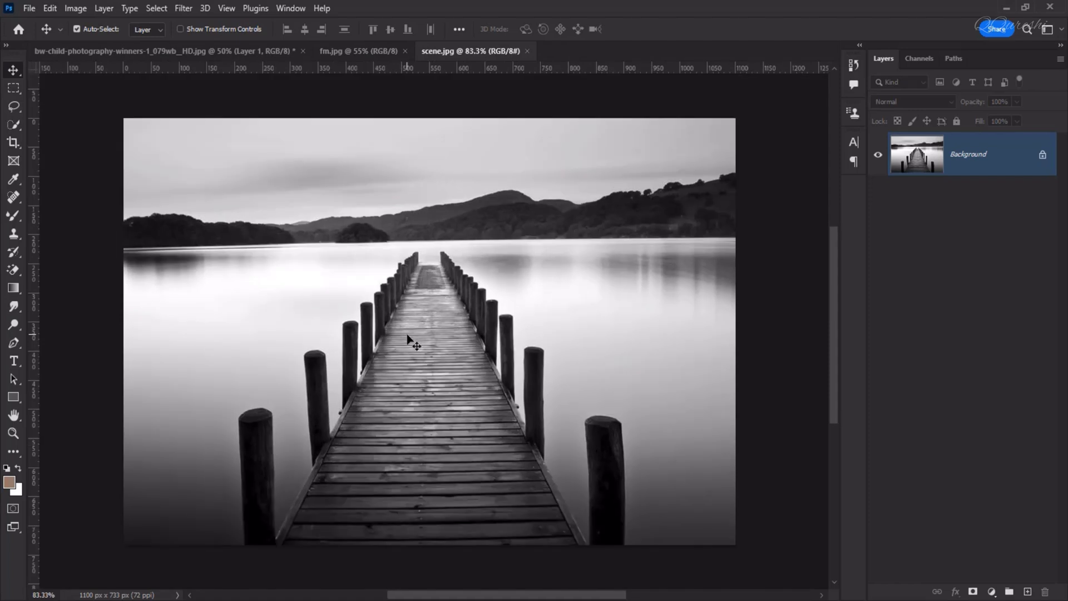
- Turn on the Colorize neural filter for the pier photo
left_click(183, 8)
left_click(192, 63)
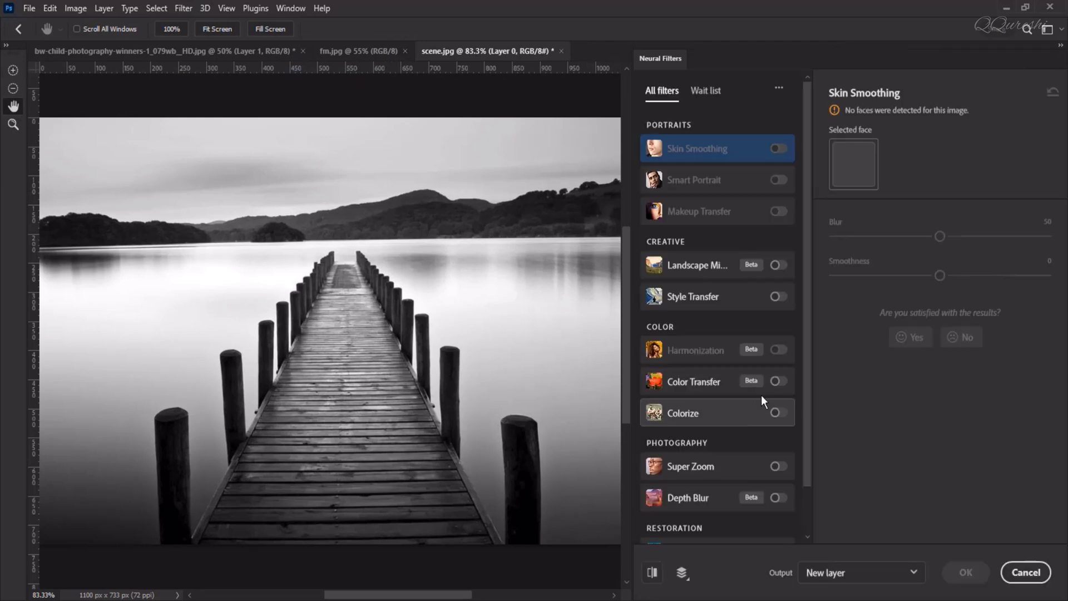
left_click(779, 413)
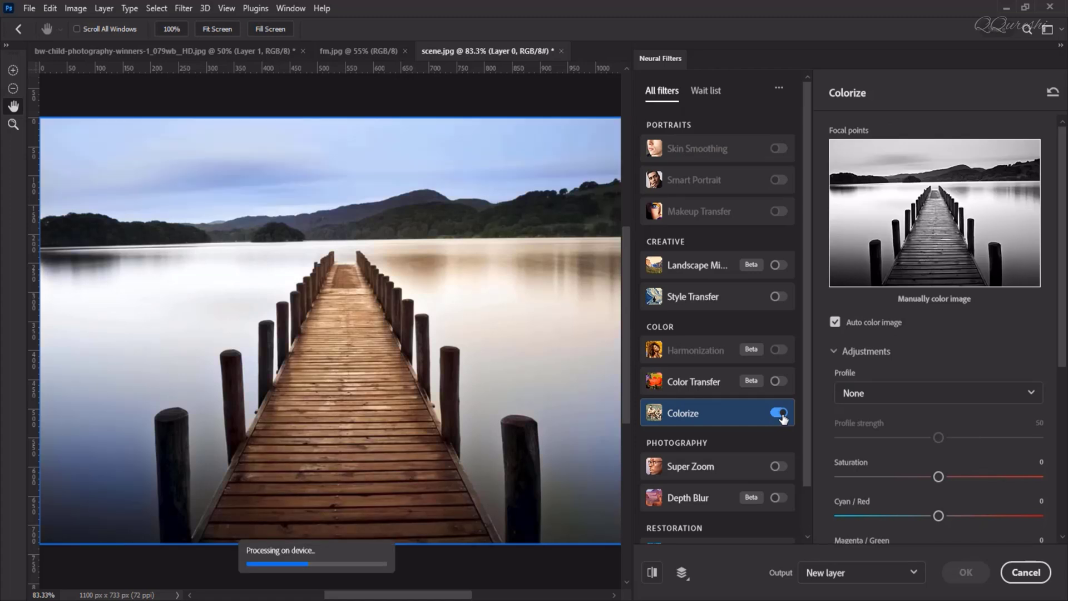
- Try the Retro high contrast and Retro purple yellow profiles on the pier photo and reset the profile to None
left_click(848, 393)
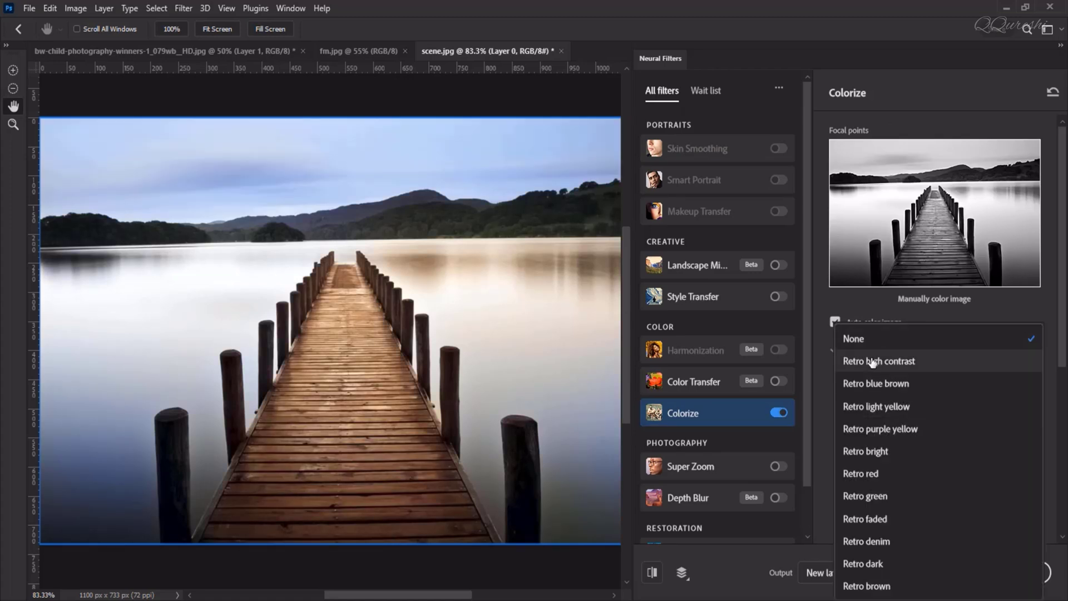
left_click(839, 359)
left_click(888, 395)
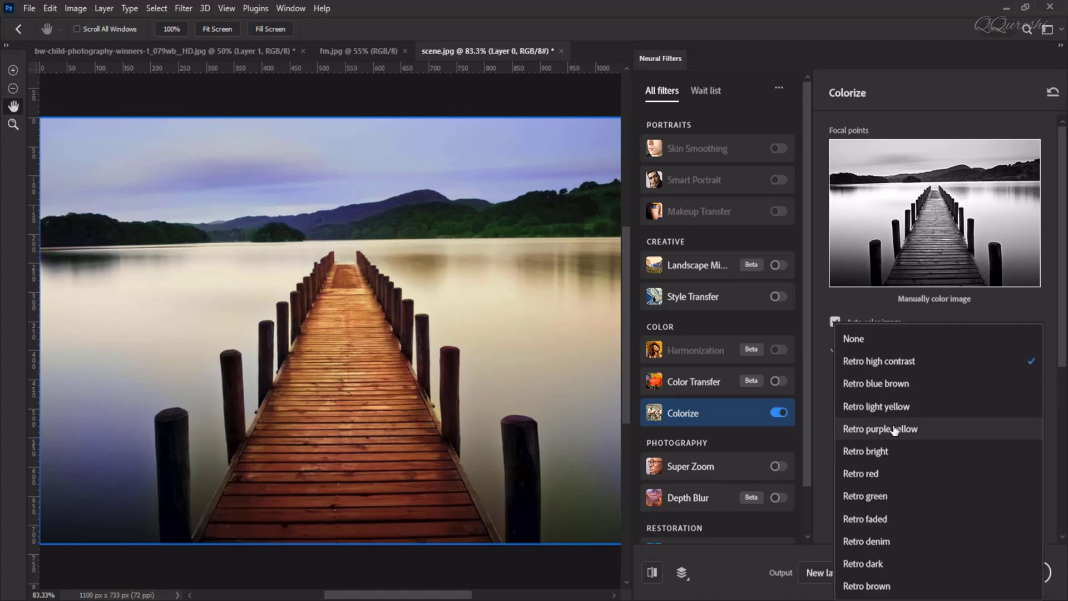
left_click(892, 427)
left_click(890, 394)
left_click(853, 338)
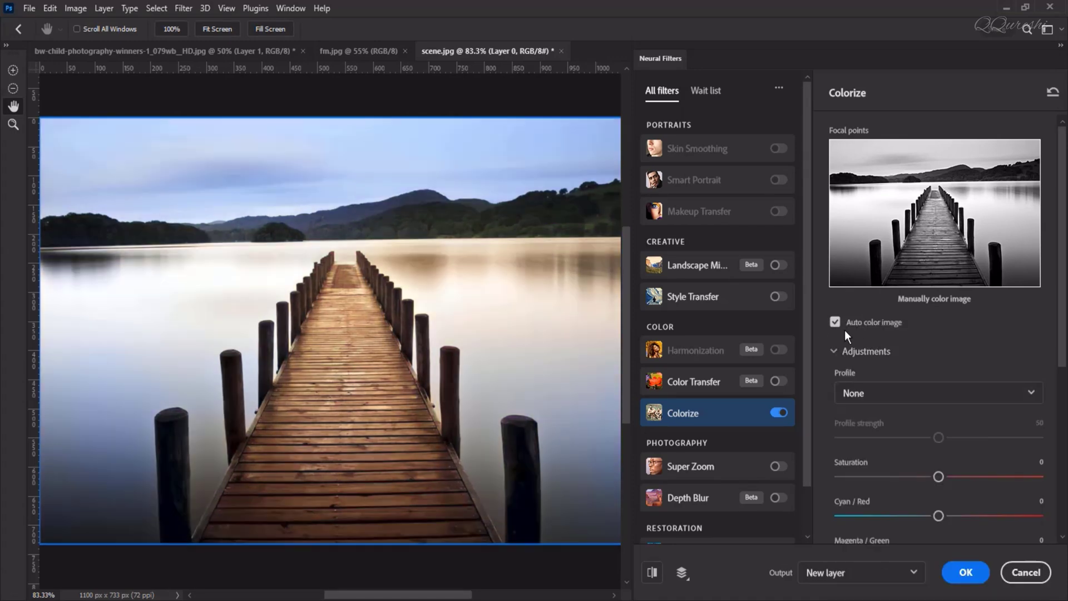
- Apply the Colorize filter to a new layer and toggle that layer's visibility to compare it with the original pier photo
left_click(835, 322)
left_click(964, 573)
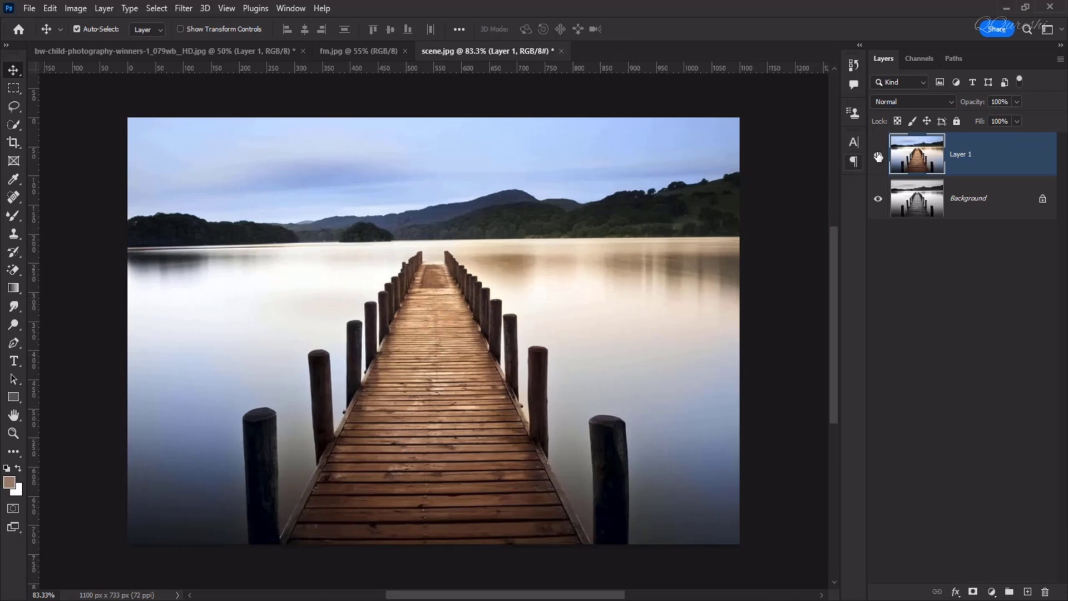
left_click(877, 157)
left_click(877, 155)
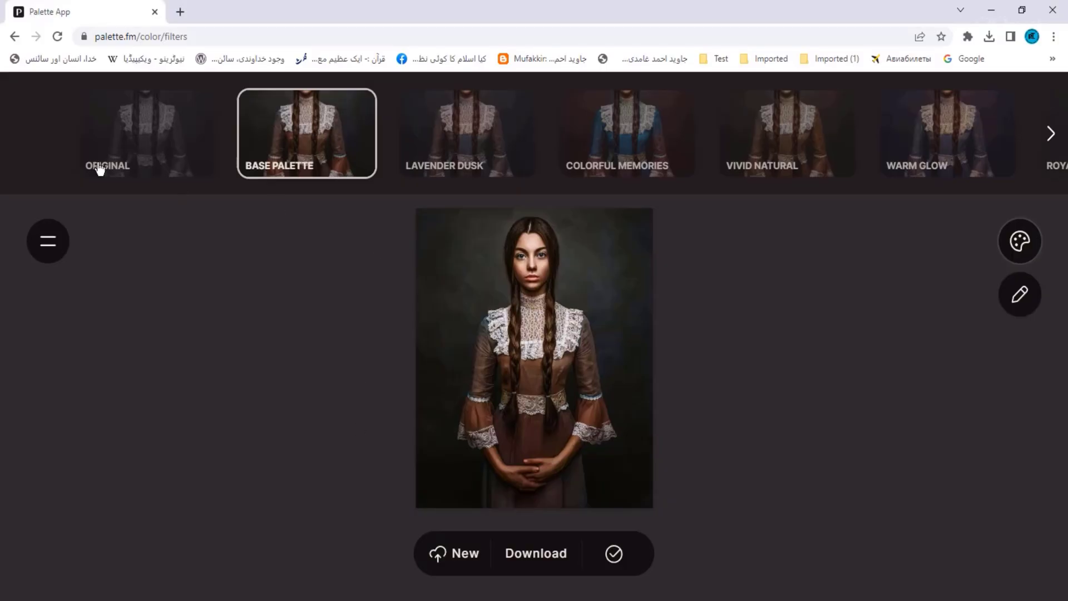
- Switch to Chrome, return to the palette.fm home page and upload the scene image
left_click(49, 241)
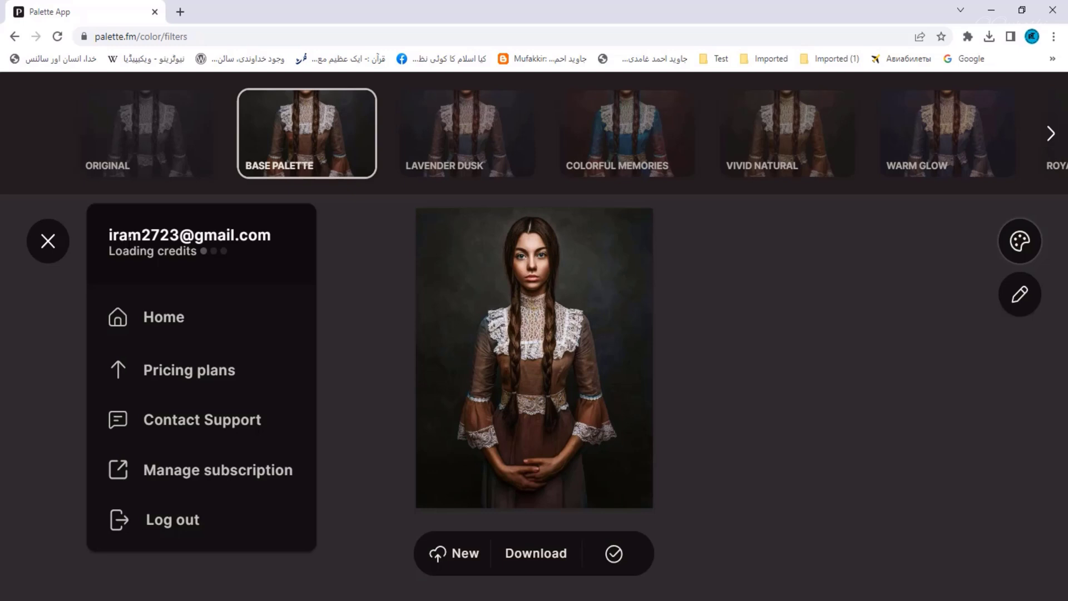
left_click(161, 327)
left_click(711, 380)
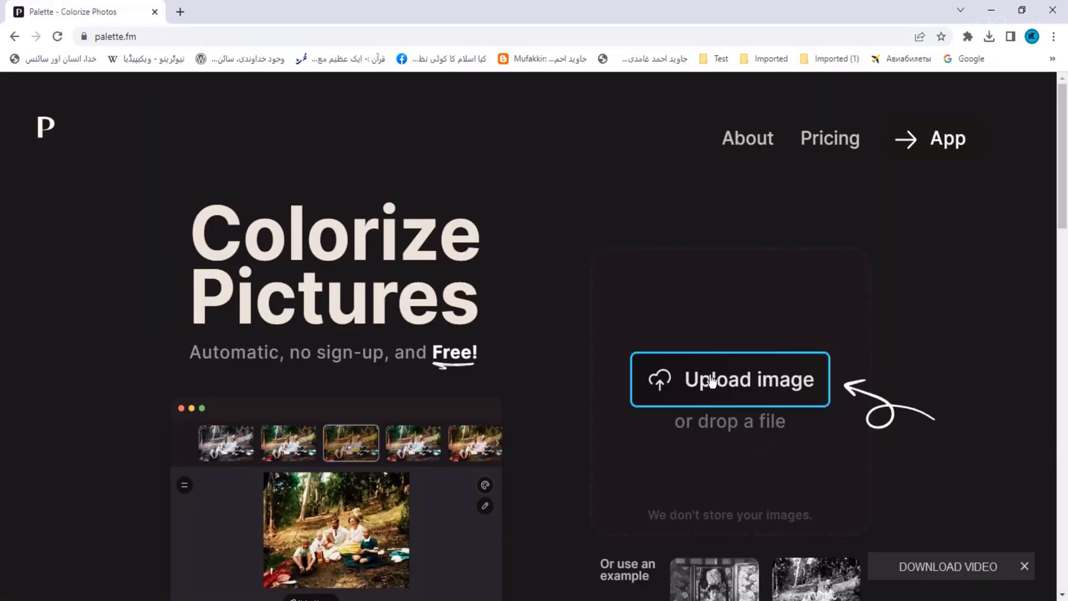
double_click(136, 158)
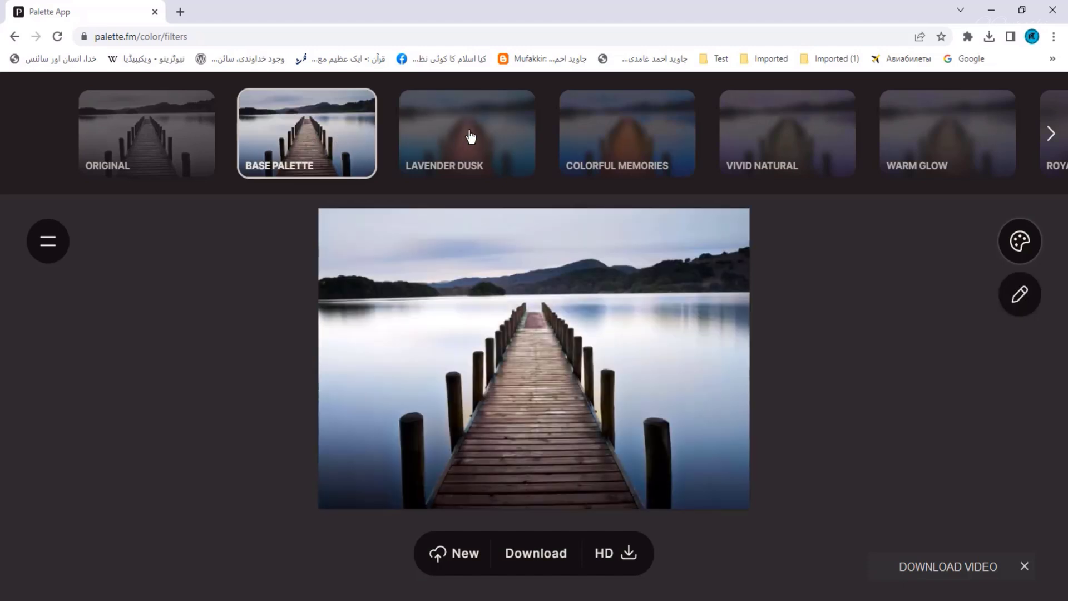
- Try the Lavender Dusk, Colorful Memories and Vivid Natural filters on the pier photo and return to Base Palette
left_click(472, 136)
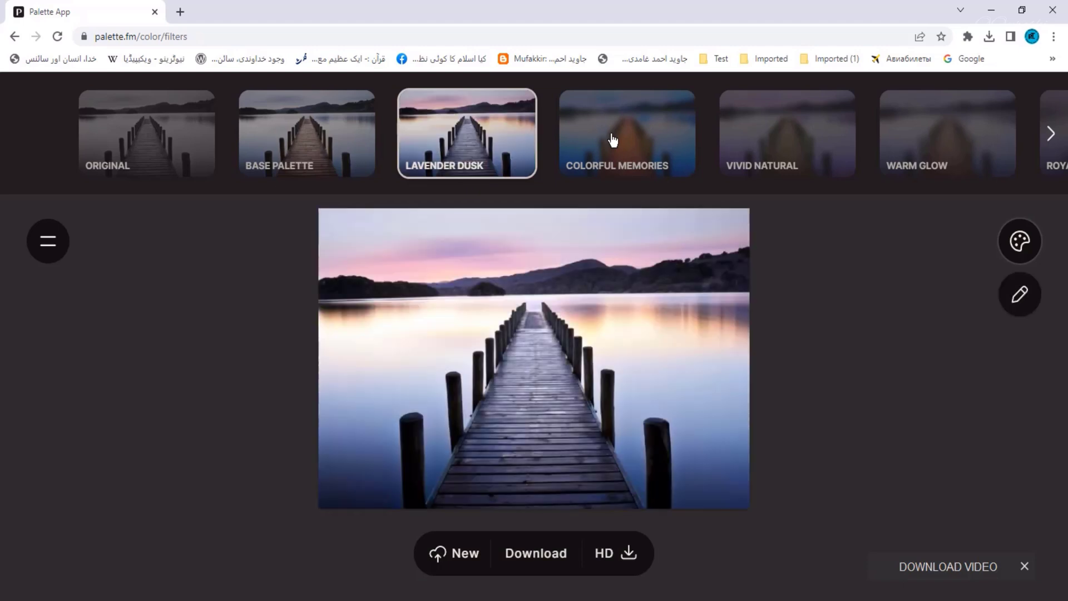
left_click(612, 139)
left_click(777, 140)
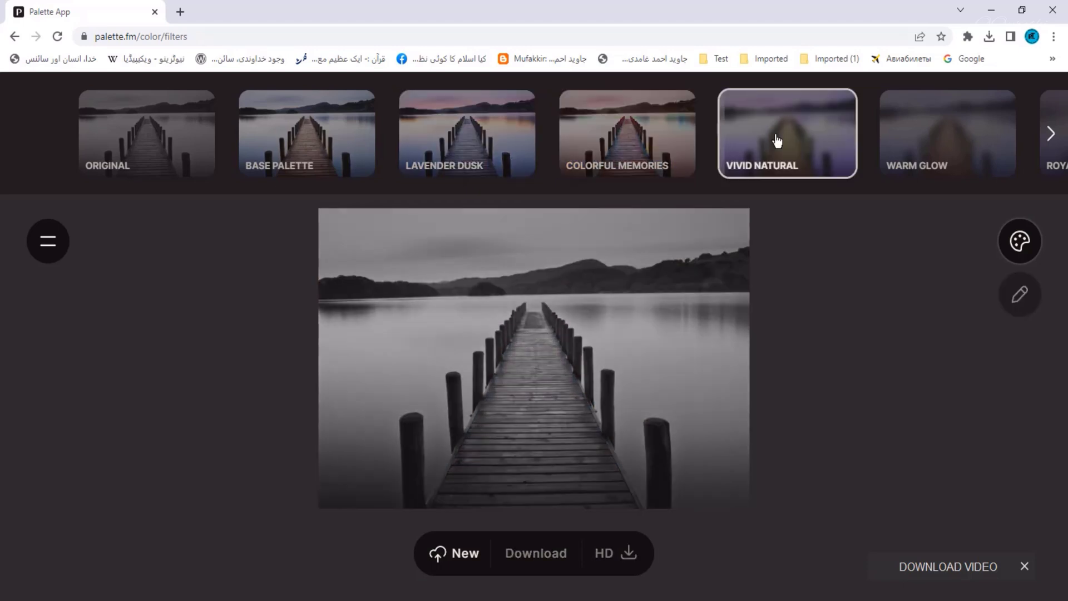
left_click(629, 142)
left_click(772, 136)
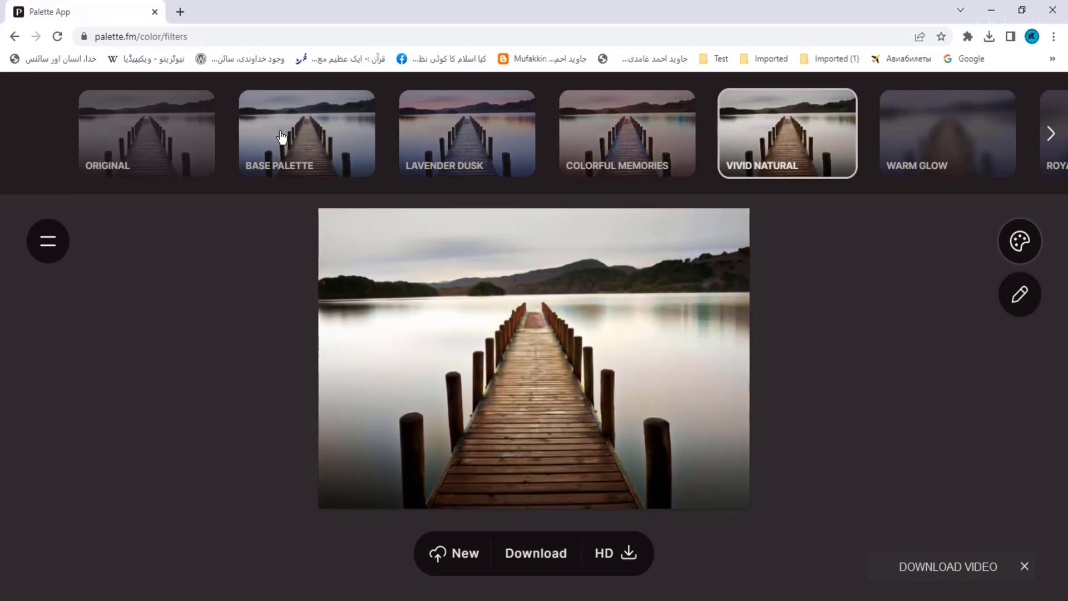
left_click(305, 148)
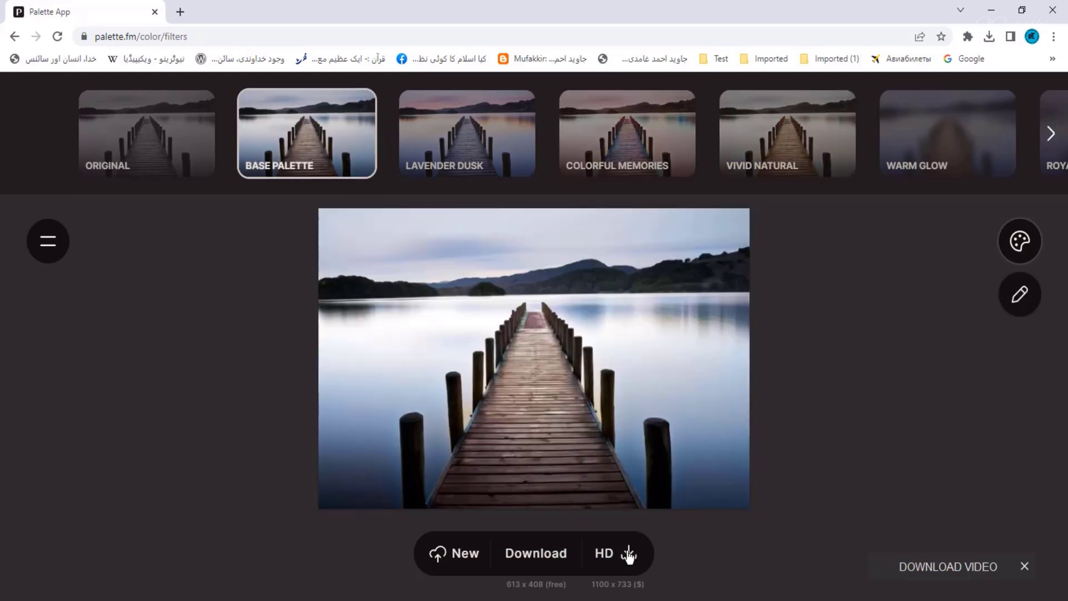
- Try the HD download of the Base Palette pier image, and save the free-size version as a JPEG in the Shorts folder
left_click(629, 555)
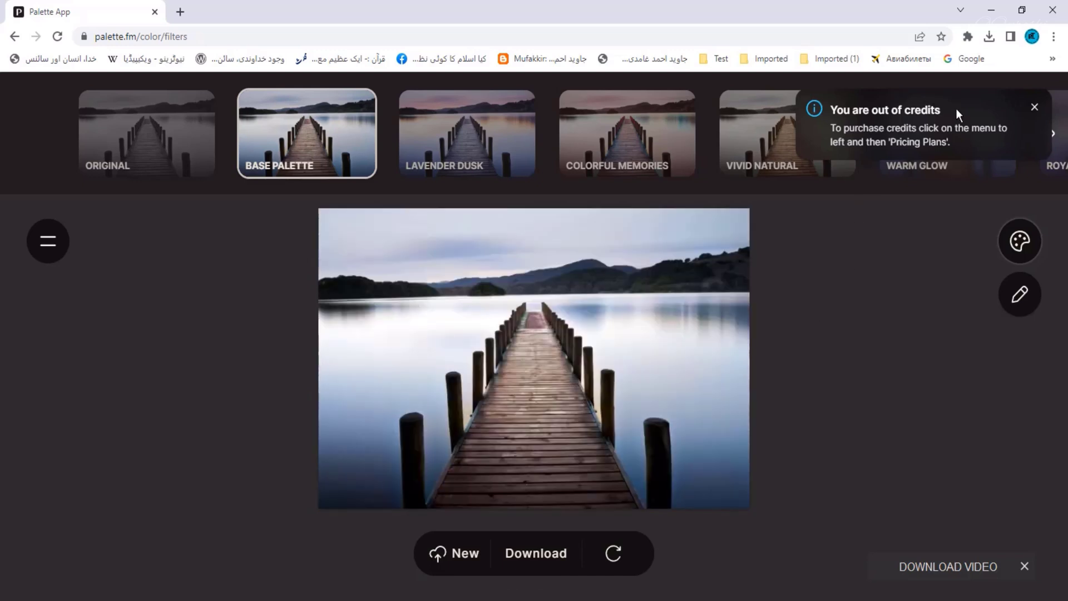
left_click(1033, 108)
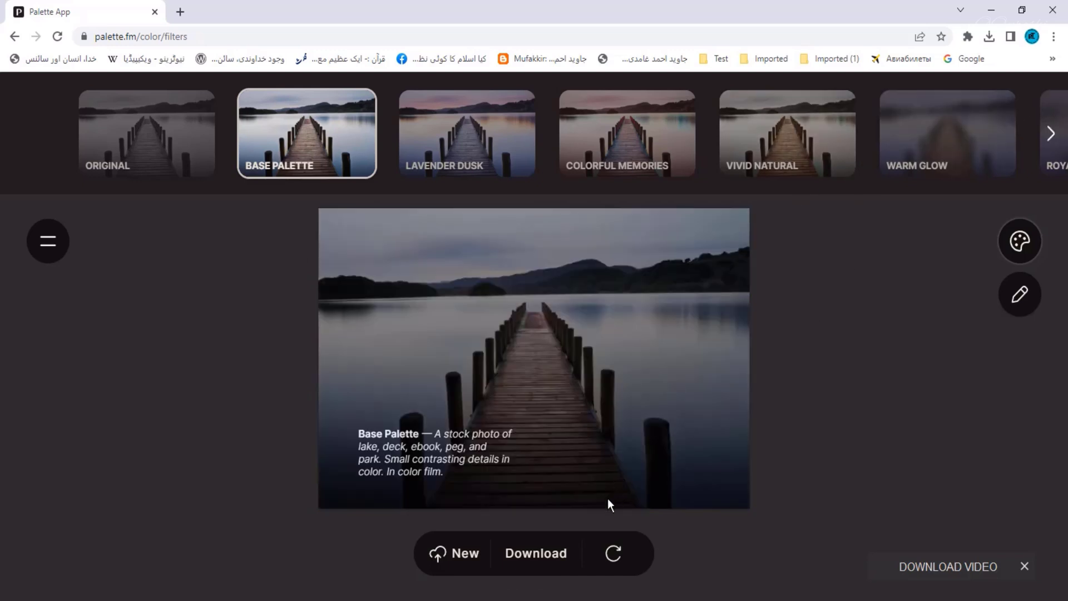
left_click(535, 554)
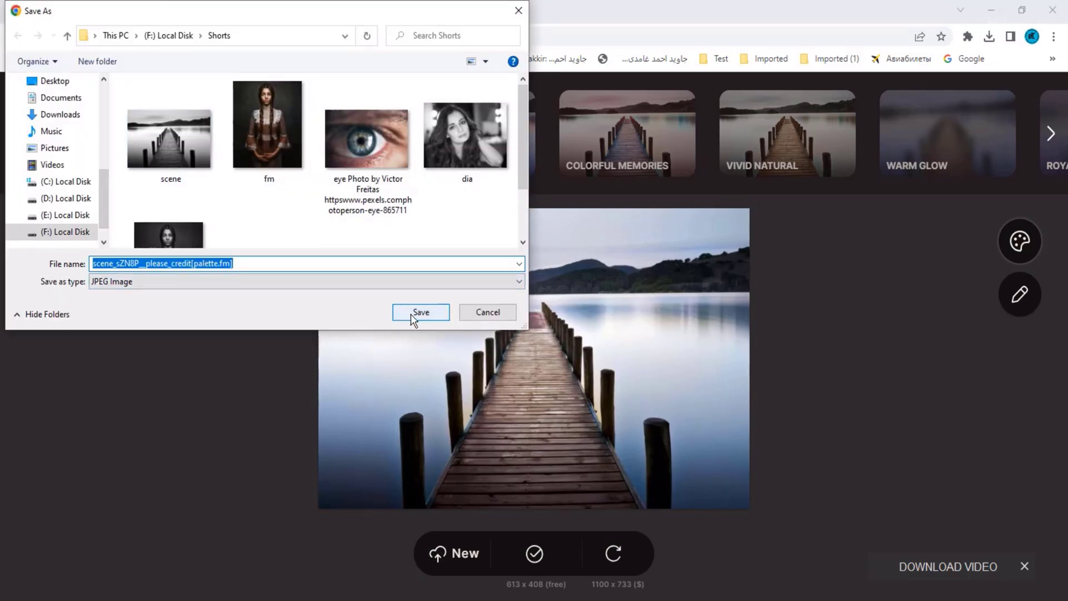
left_click(421, 313)
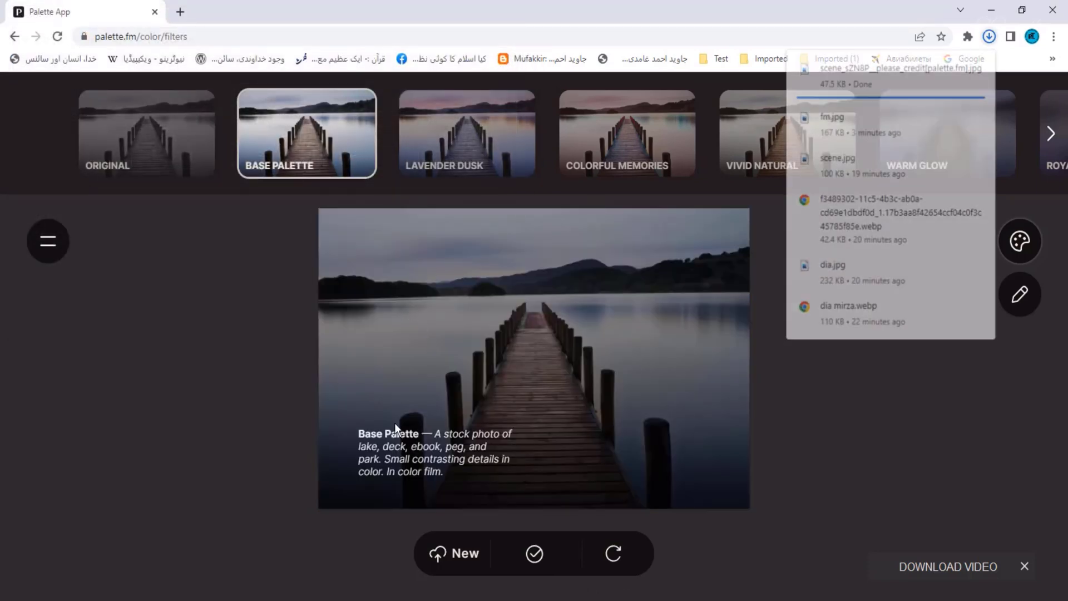
- Switch to Photoshop and open the downloaded image scene_sZN8P__please_credit[palette.fm].jpg
left_click(297, 567)
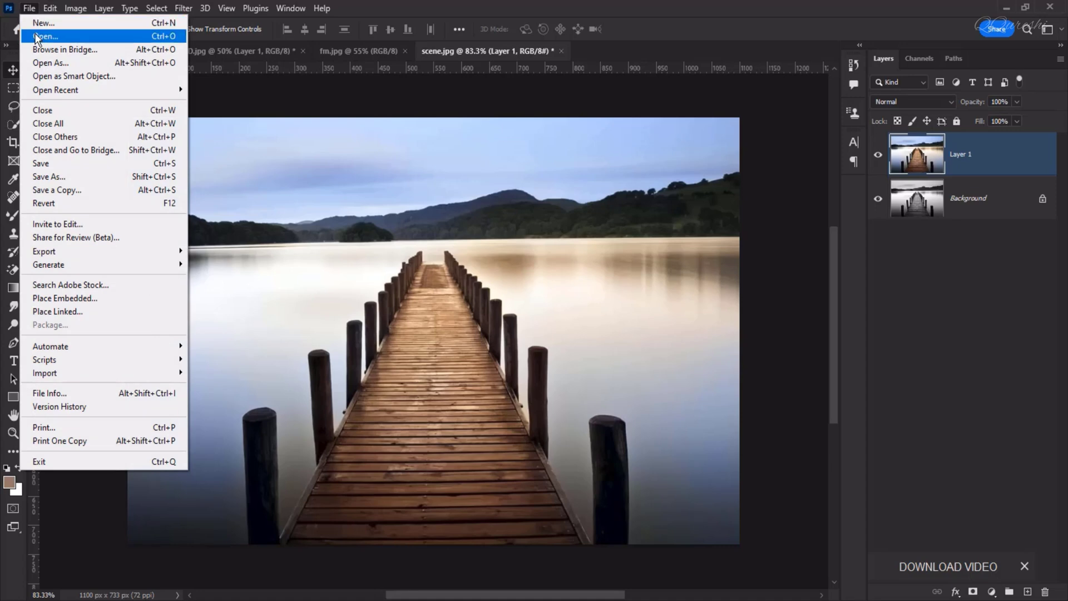
left_click(36, 36)
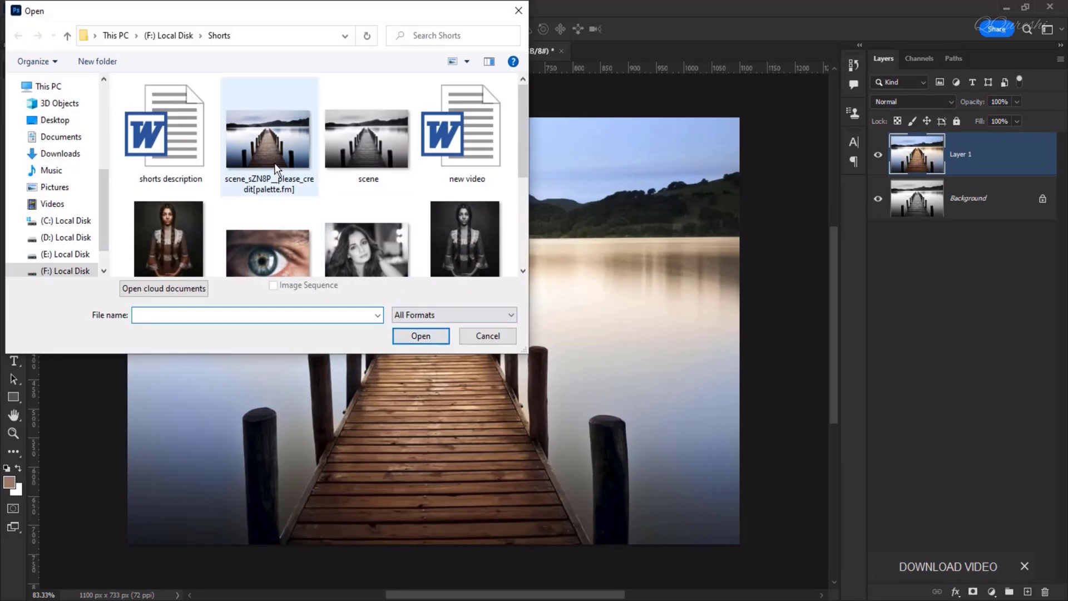
left_click(275, 158)
left_click(414, 336)
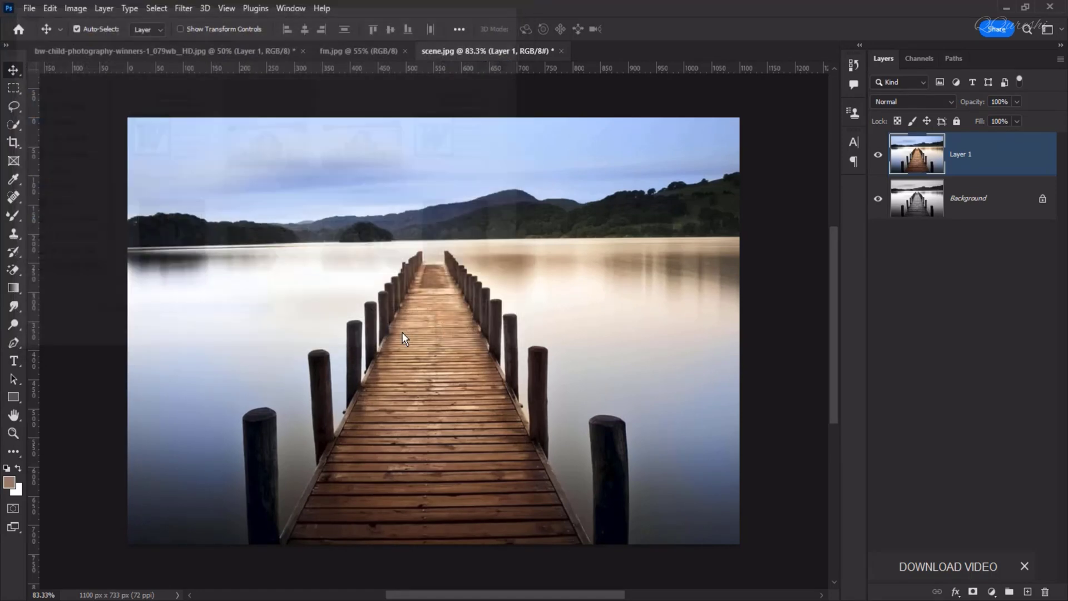
- Compare the colors of the water, hills and pier in scene.jpg with those in the palette.fm version
left_click(472, 55)
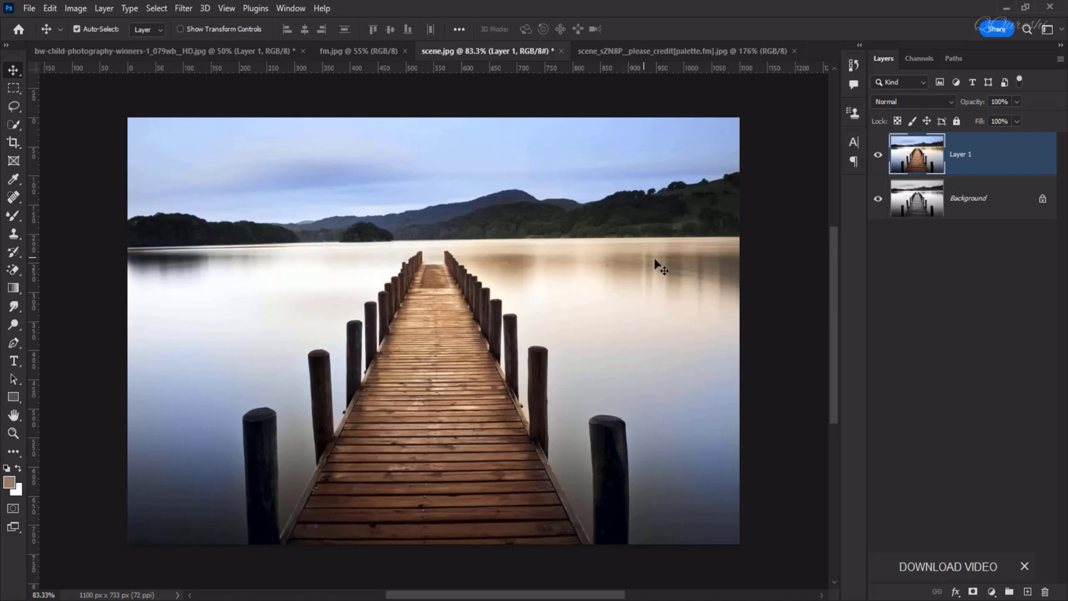
left_click(619, 48)
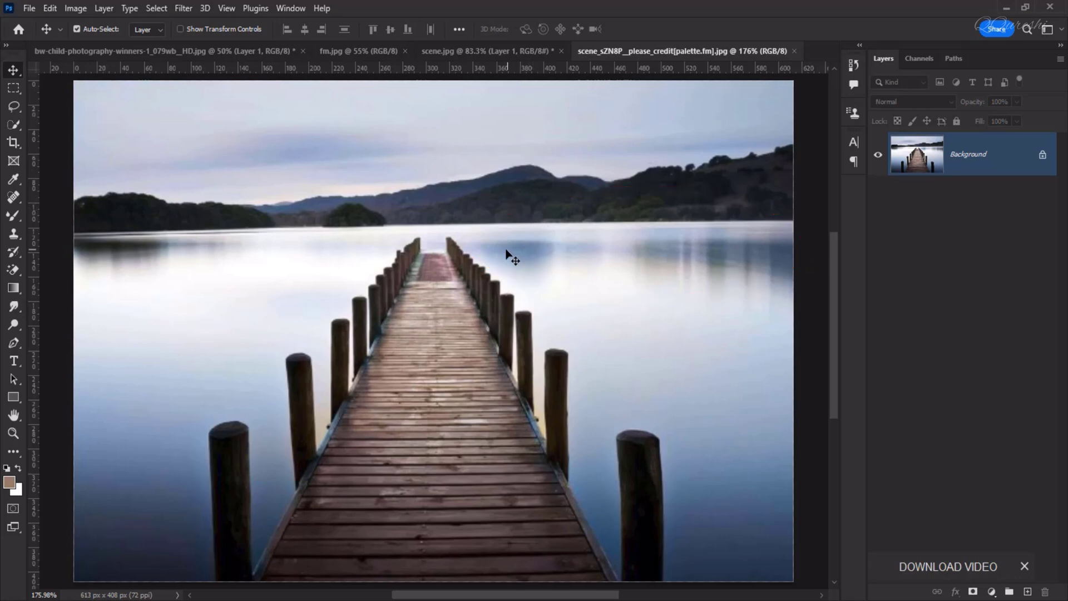
key("ctrl+shift+Tab")
scroll(188, 286, "up", 3)
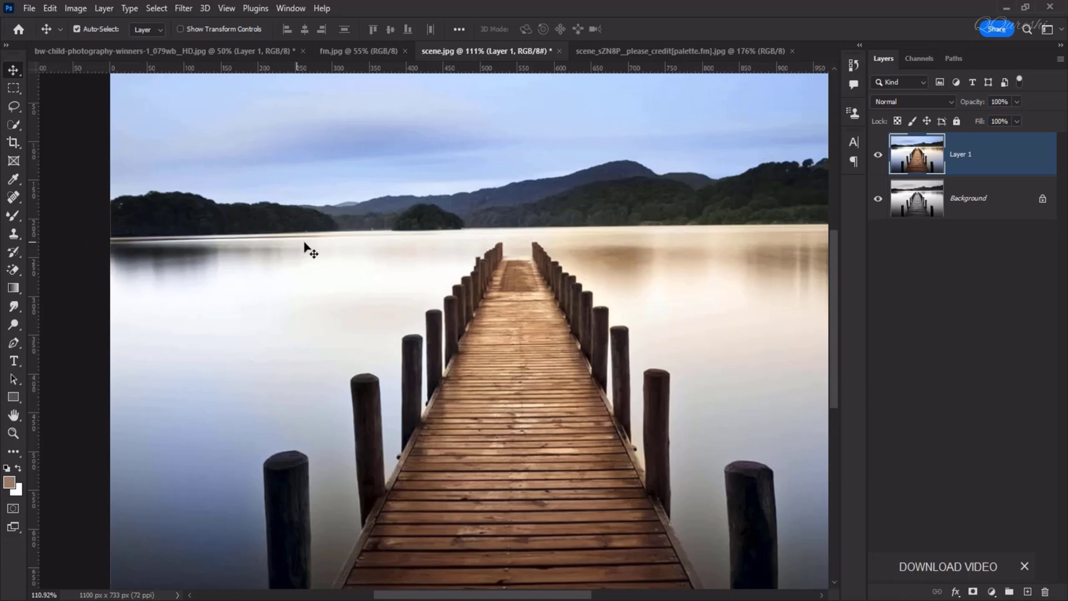
scroll(356, 253, "right", 5)
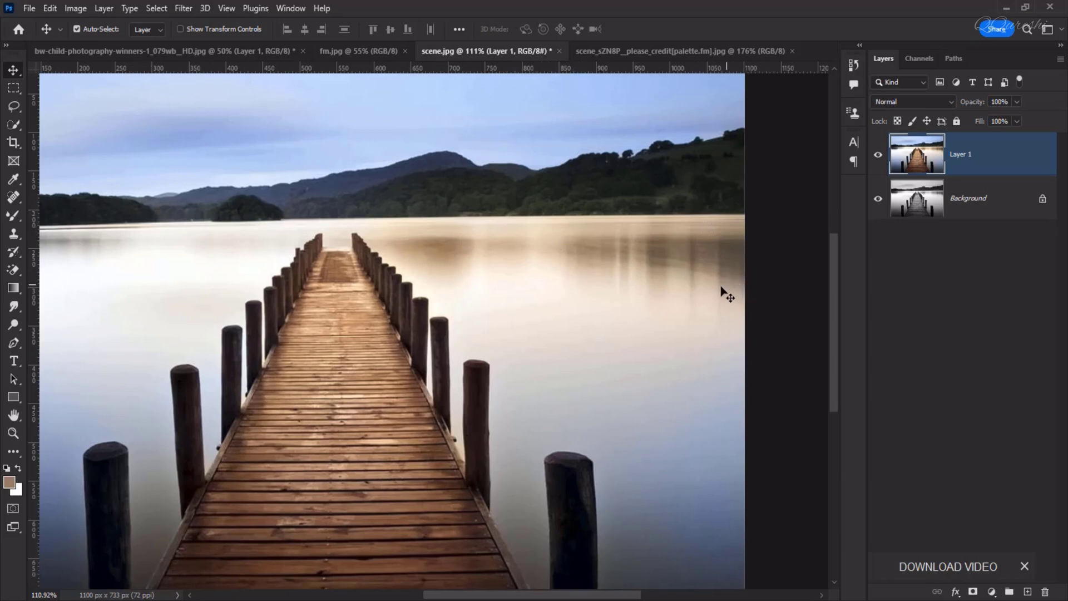
left_click(629, 50)
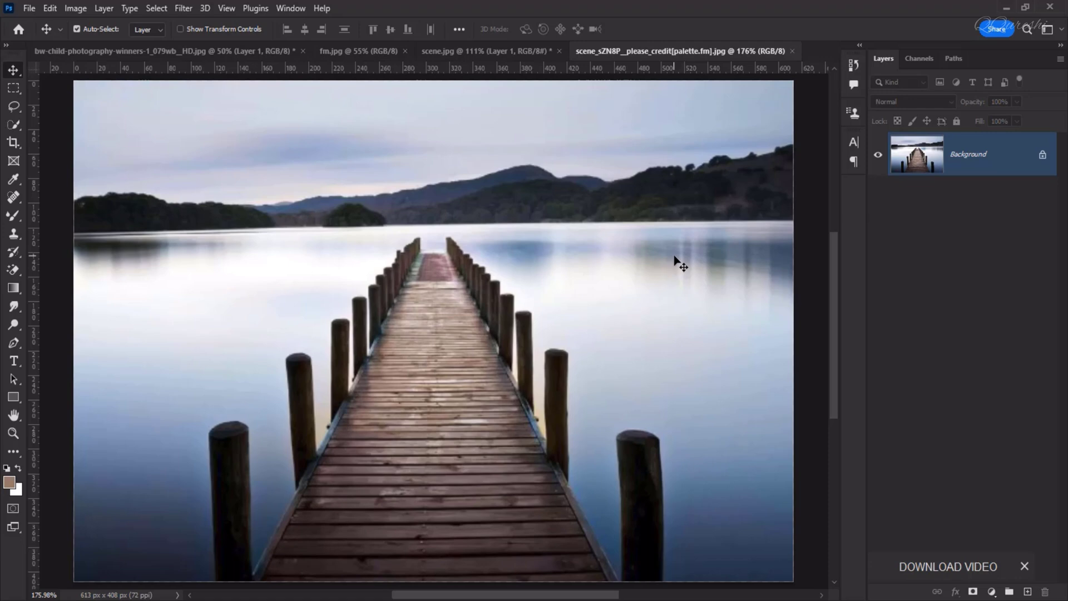
- Open the black-and-white portrait dia.jpg from the Shorts folder
left_click(29, 8)
left_click(34, 31)
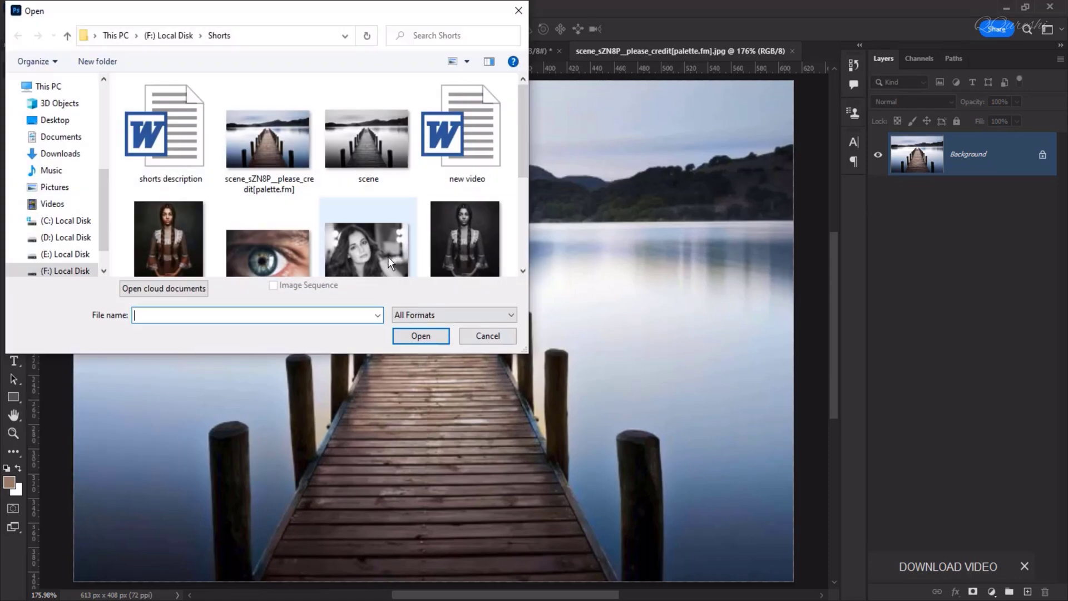
left_click(388, 240)
left_click(421, 336)
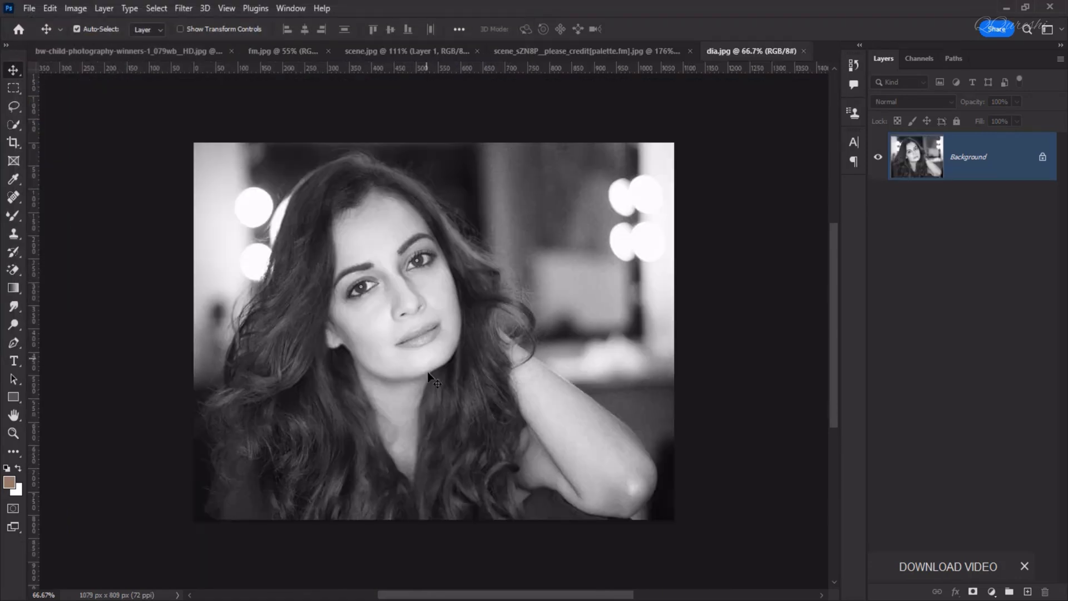
- Apply the Colorize neural filter to the dia.jpg portrait with the output set to a new layer
left_click(183, 8)
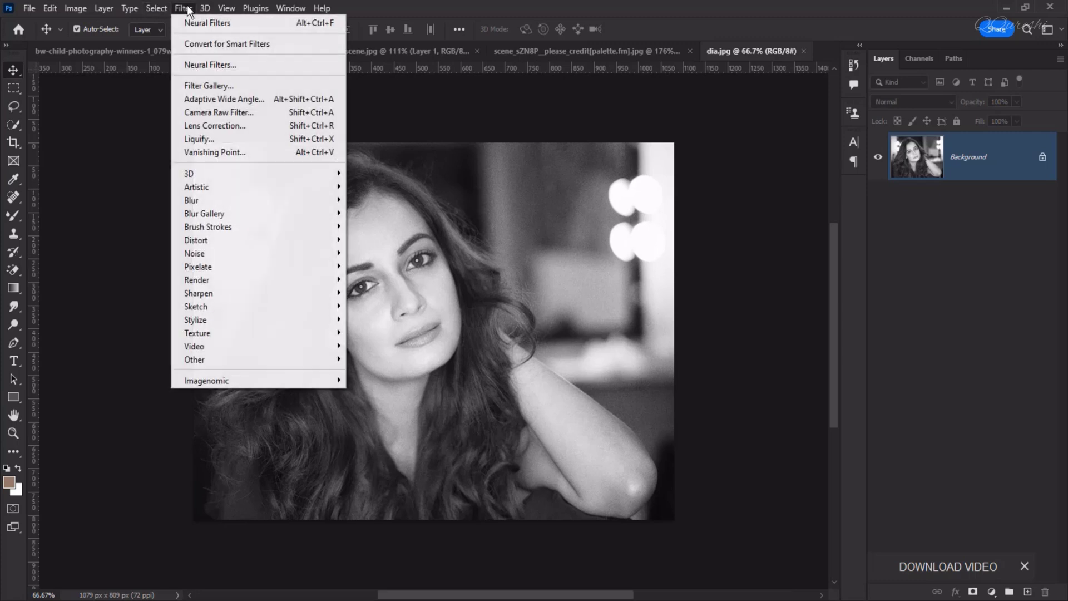
left_click(188, 65)
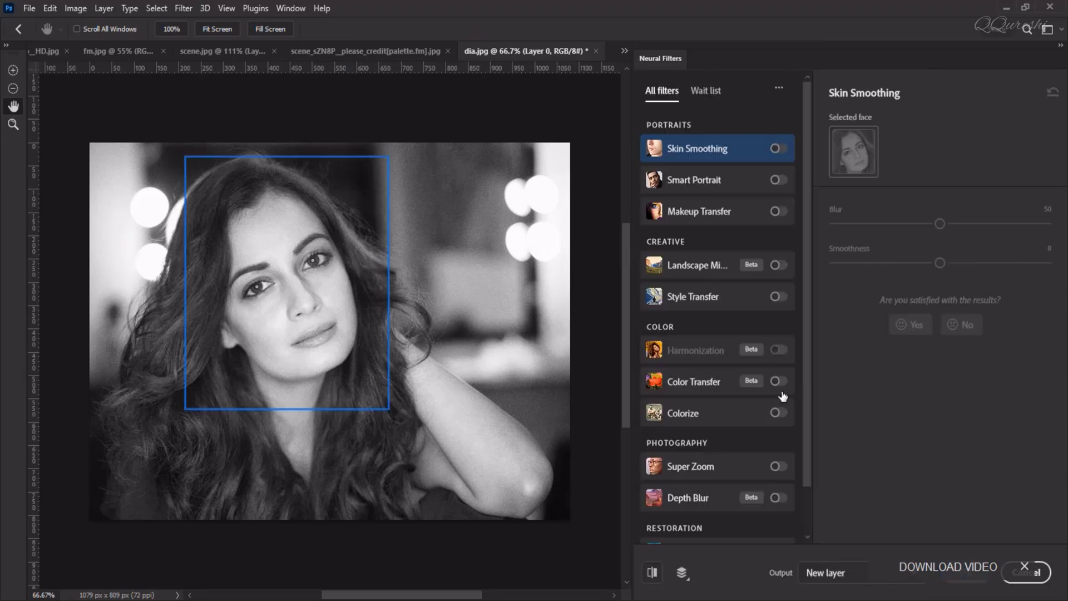
left_click(779, 412)
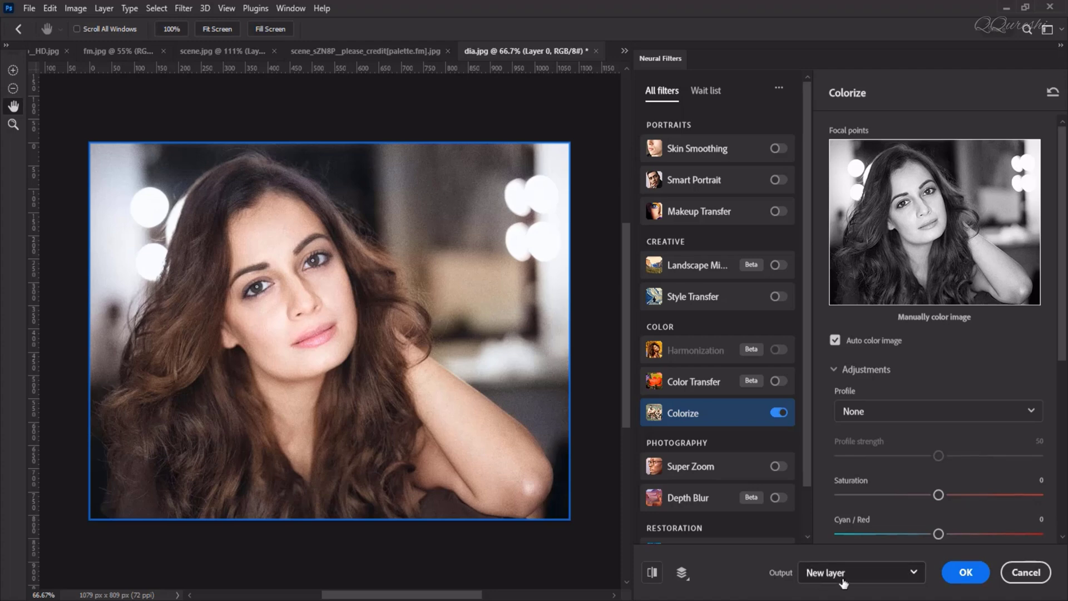
left_click(965, 573)
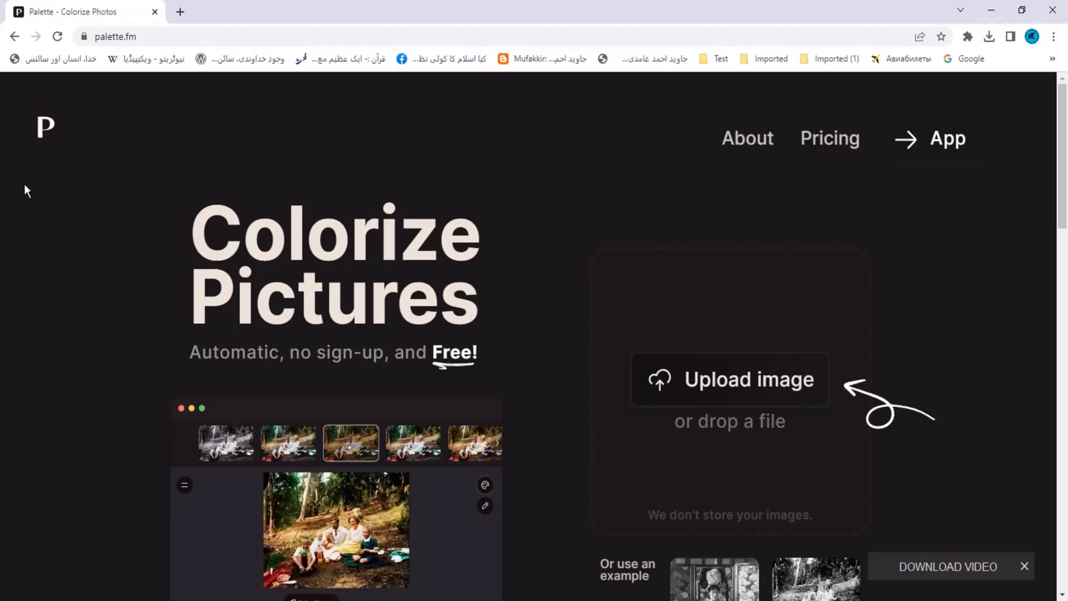
- Switch to the palette.fm home page in Chrome and upload the dia portrait from the Shorts folder
left_click(721, 388)
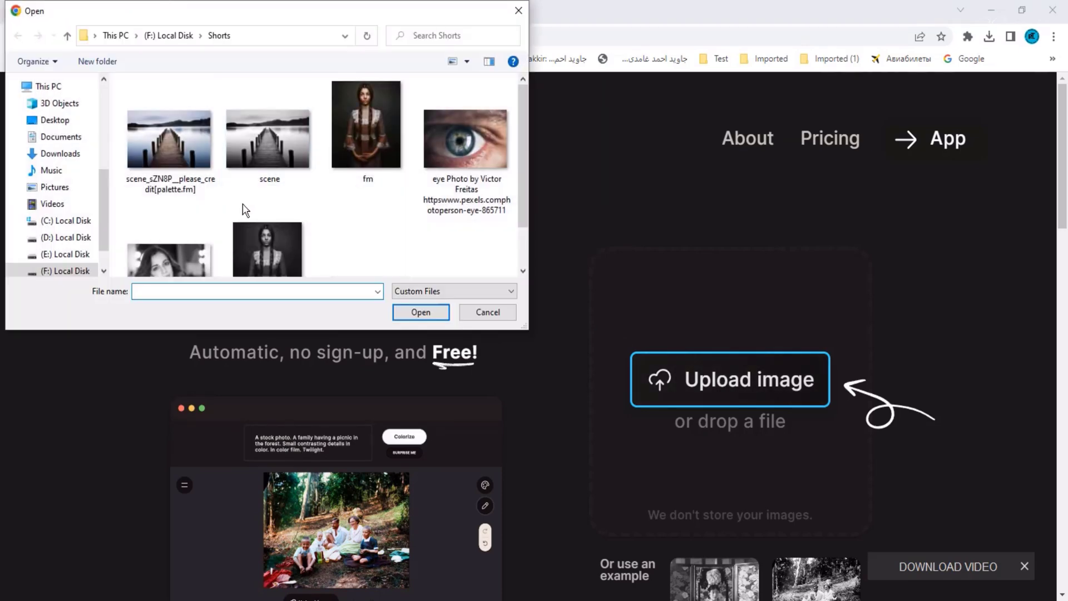
scroll(209, 259, "down", 1)
left_click(203, 258)
left_click(427, 313)
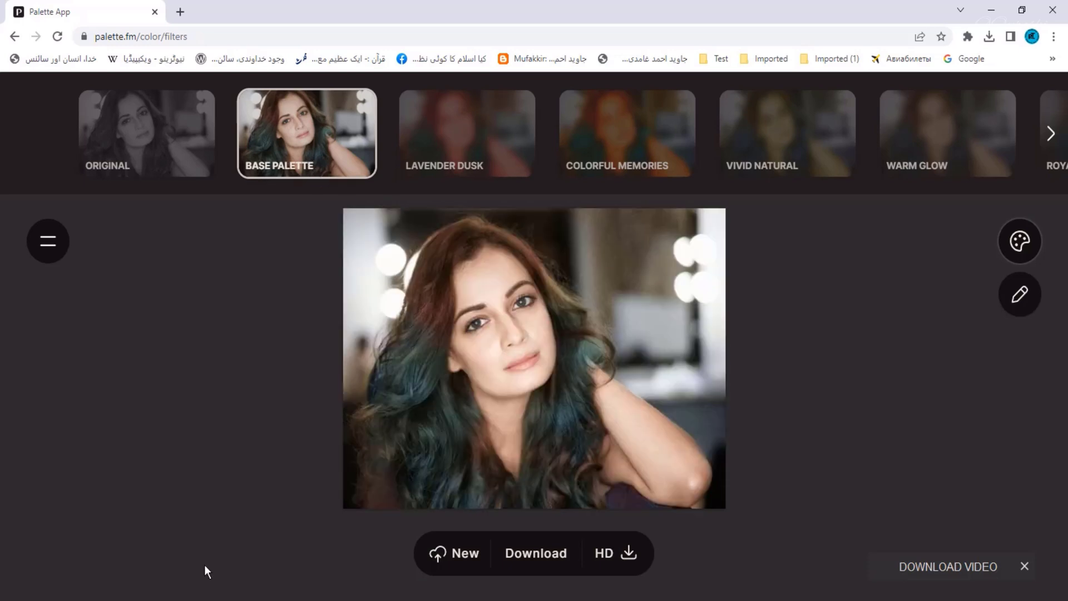
- Try the Lavender Dusk, Vivid Natural and Warm Glow filters on the portrait
left_click(447, 131)
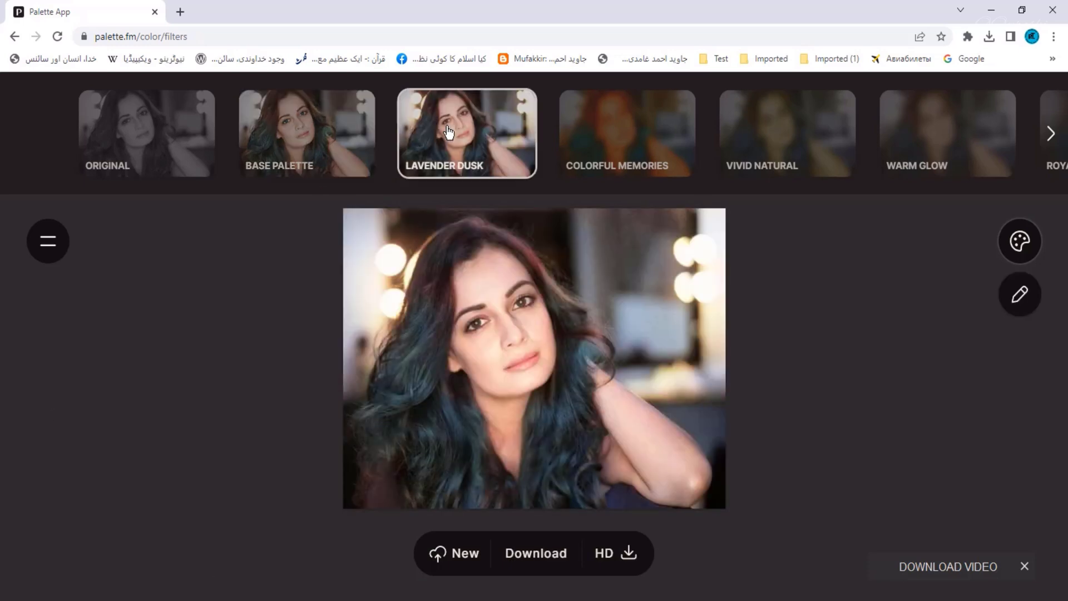
left_click(810, 145)
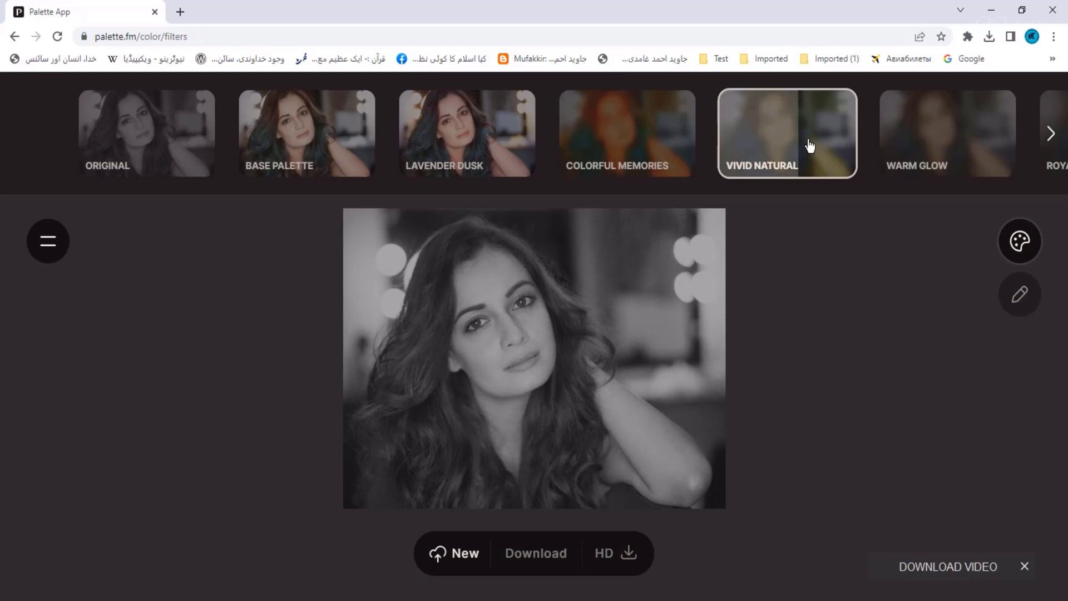
left_click(939, 147)
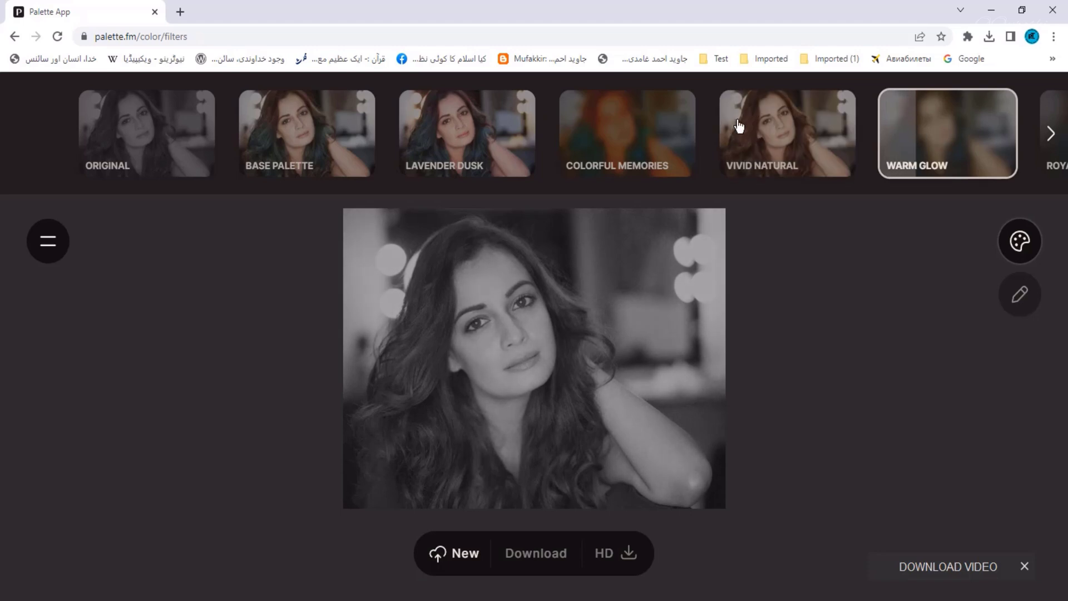
left_click(815, 142)
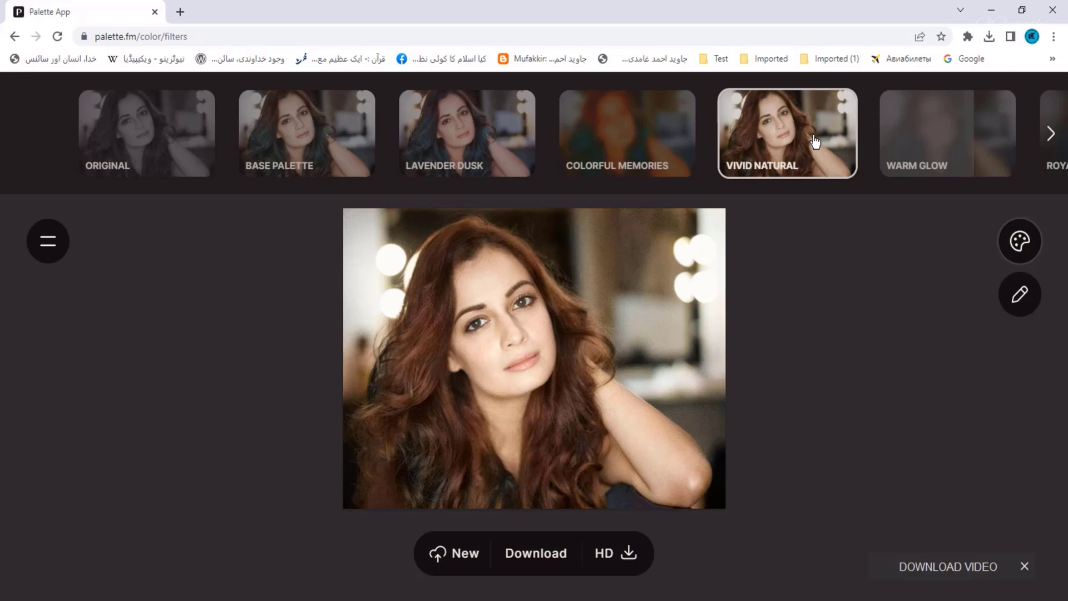
left_click(948, 135)
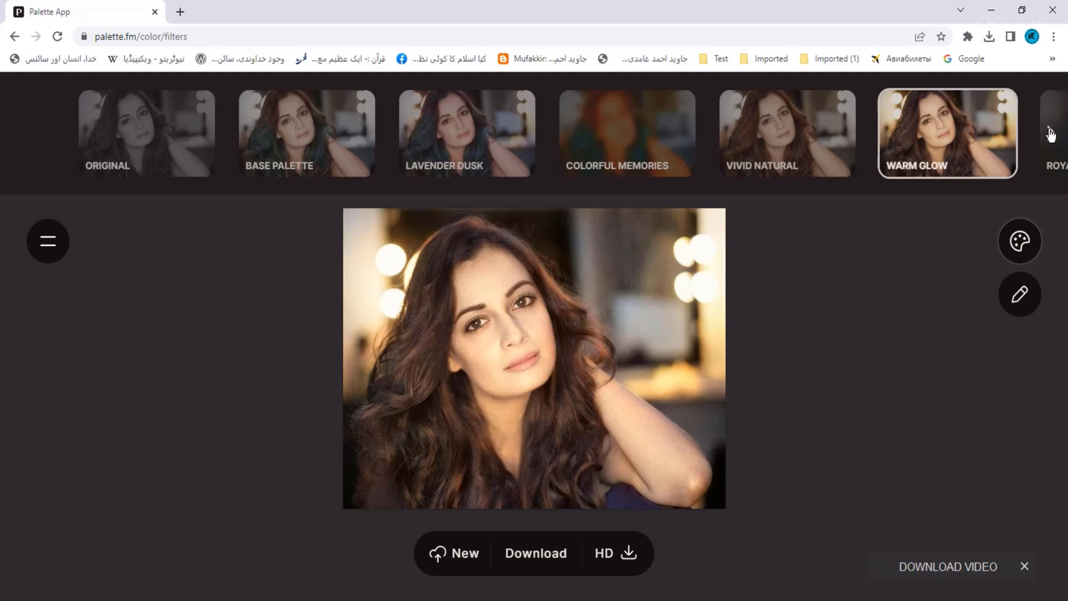
- Try the Pastel Notes filter on the portrait and browse the further filters
left_click(1050, 134)
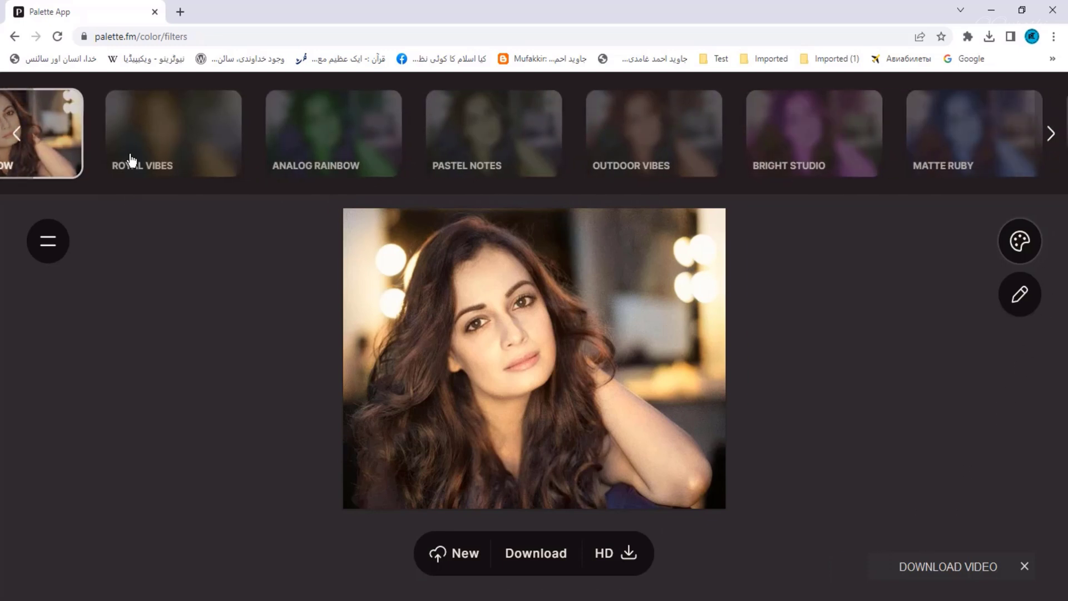
left_click(498, 142)
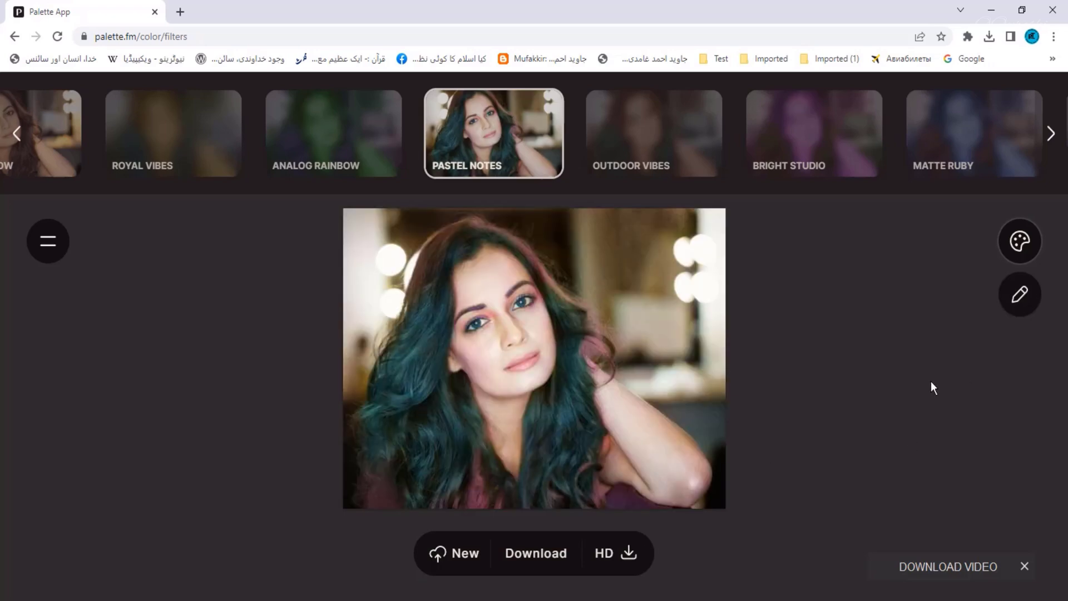
left_click(1050, 134)
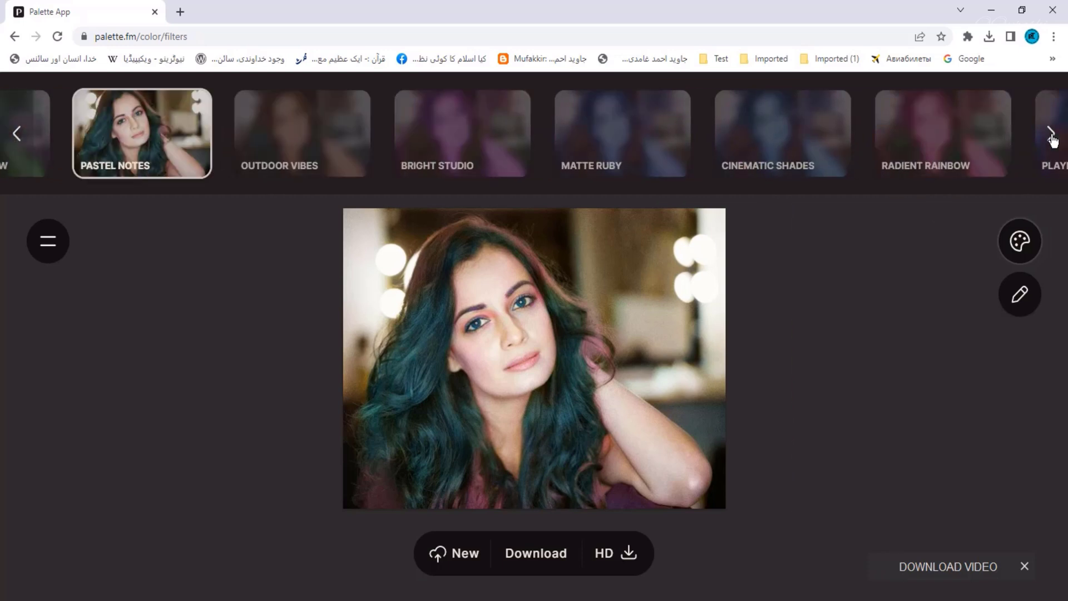
- Return to the first filters, check Base Palette on the portrait again and select Vivid Natural
left_click(17, 134)
left_click(17, 134)
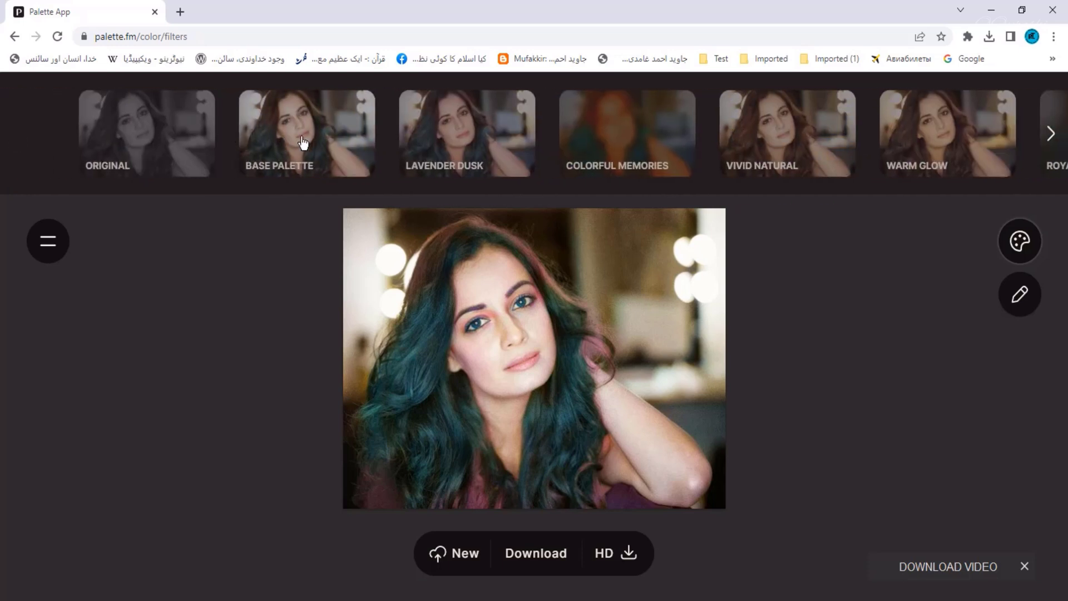
left_click(303, 143)
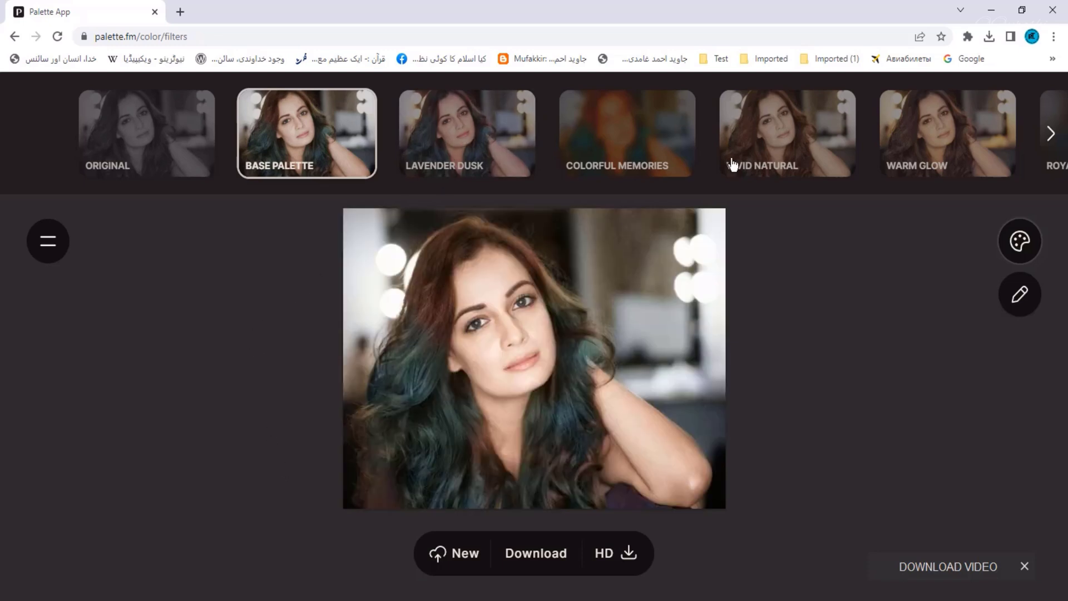
left_click(781, 146)
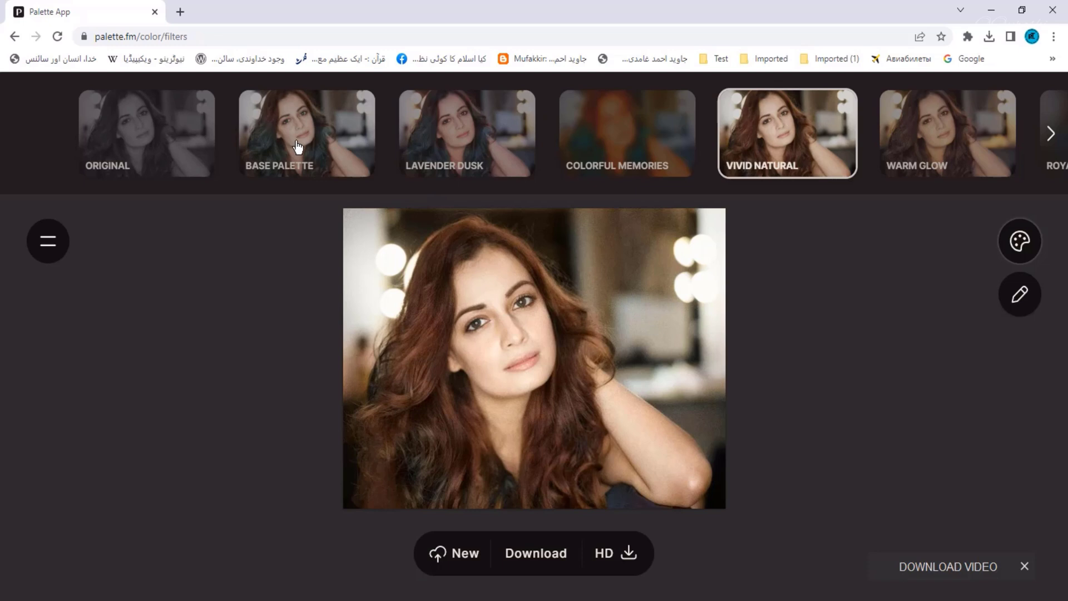
- Apply the Warm Glow filter to the portrait, download the free version and open the downloaded image in Photoshop
left_click(960, 139)
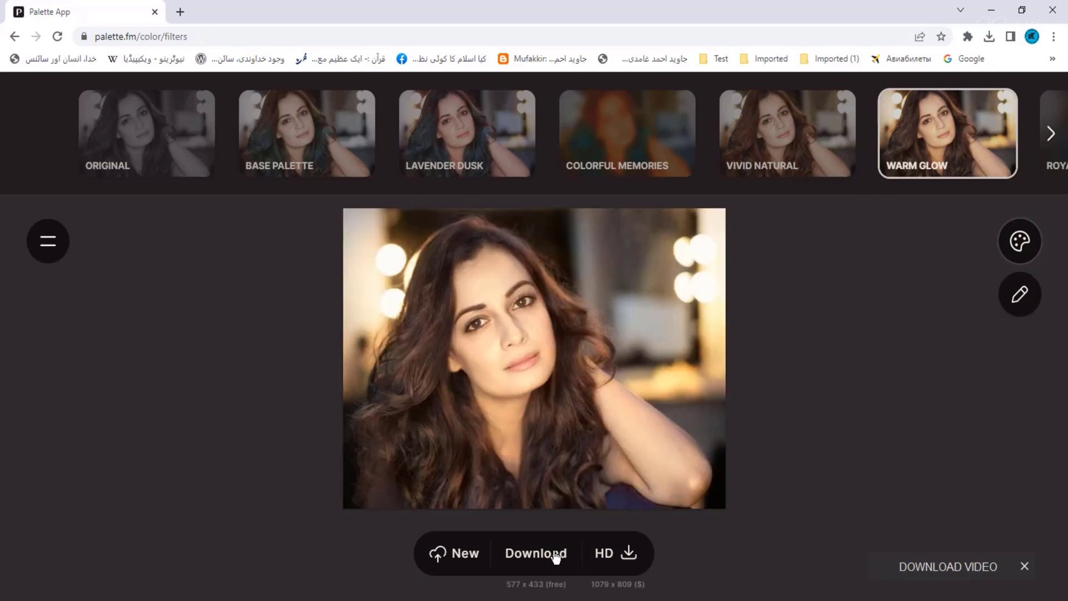
left_click(556, 557)
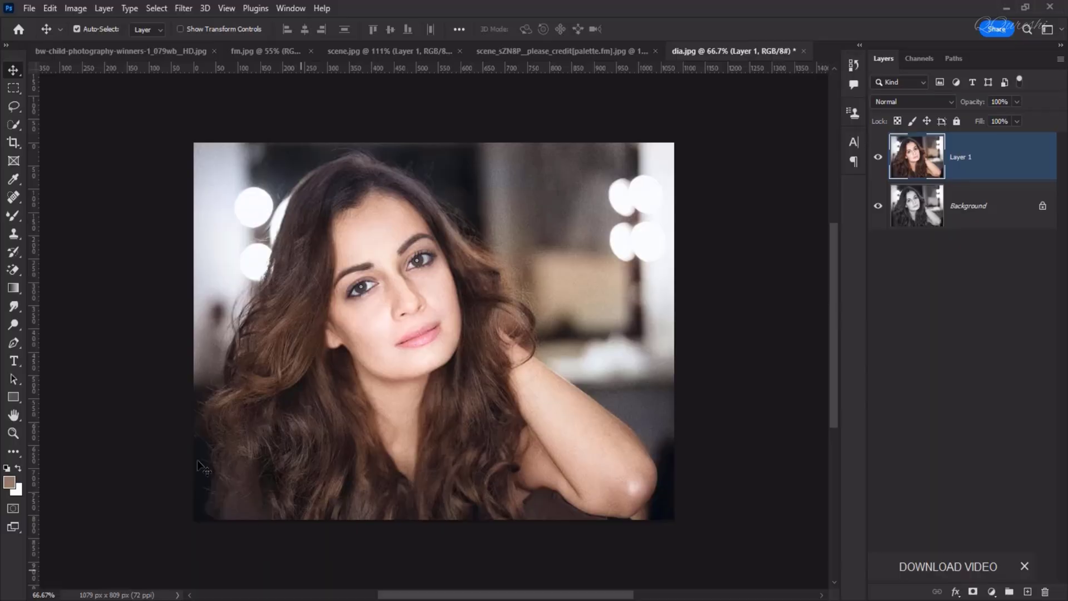
left_click(29, 8)
left_click(35, 36)
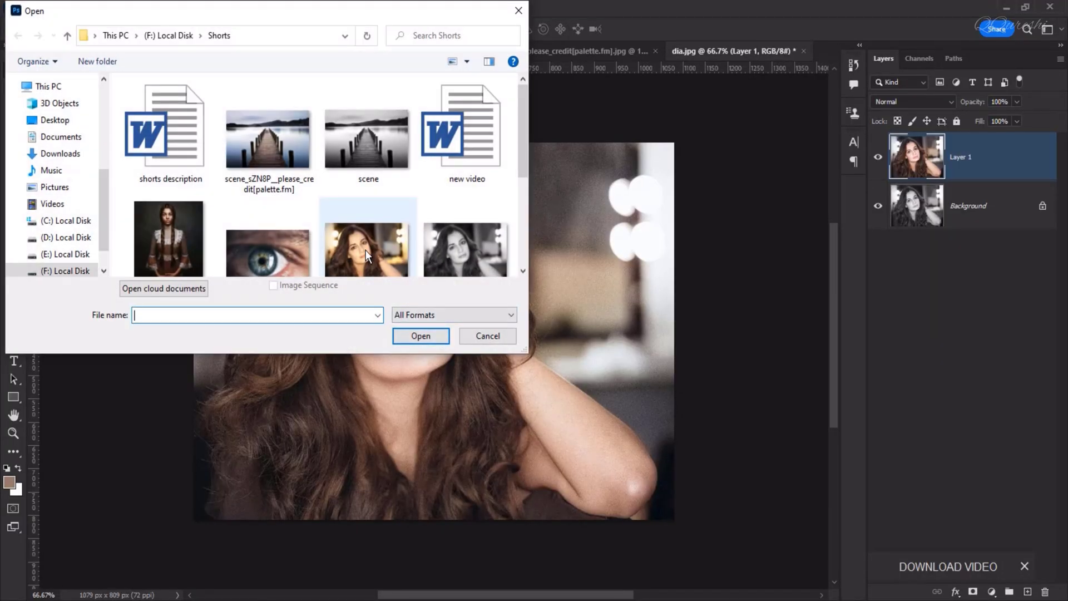
left_click(365, 249)
left_click(420, 336)
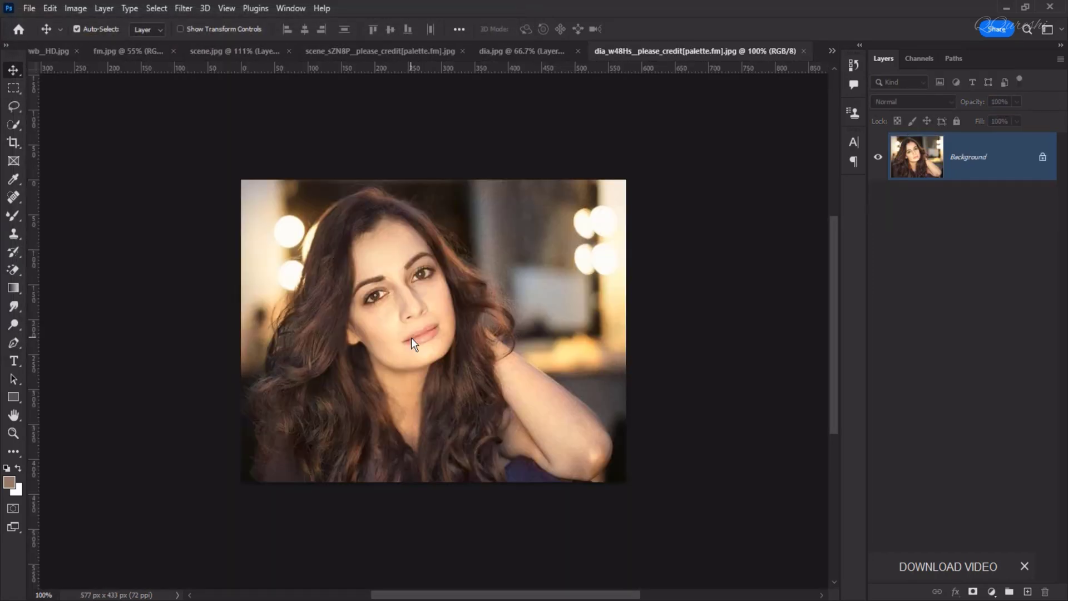
- Inspect the Warm Glow portrait up close and compare it with the Photoshop-colorized dia.jpg
scroll(412, 338, "up", 2)
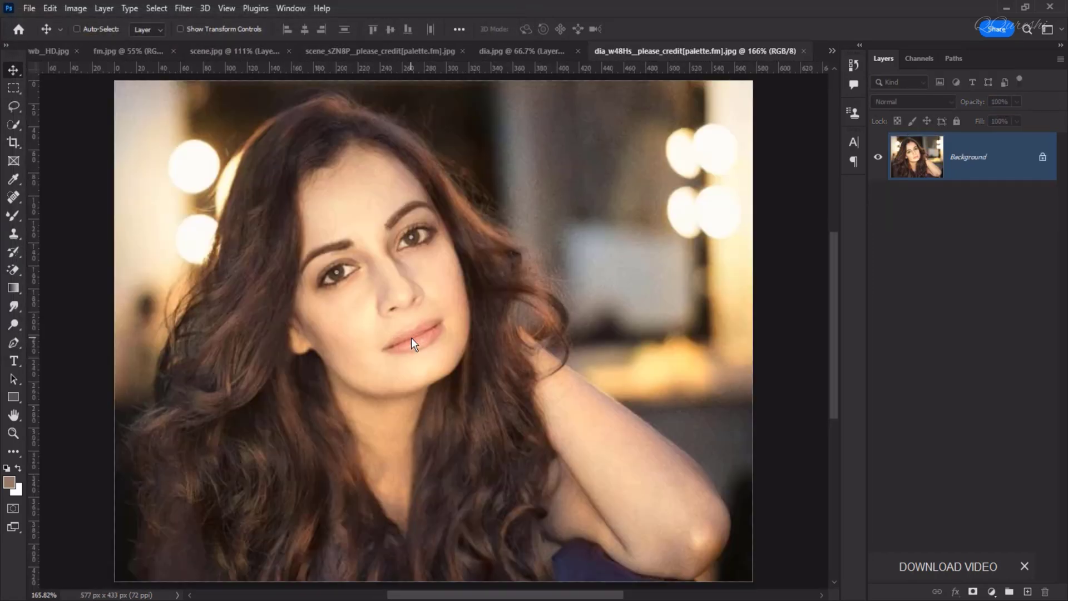
scroll(412, 338, "up", 1)
scroll(411, 339, "down", 3)
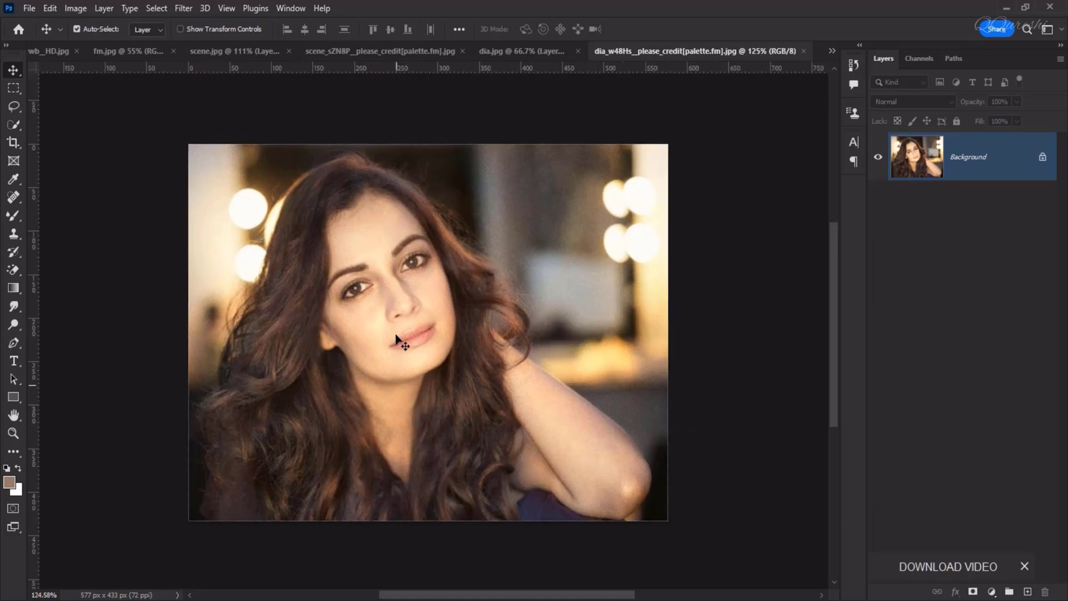
left_click(501, 49)
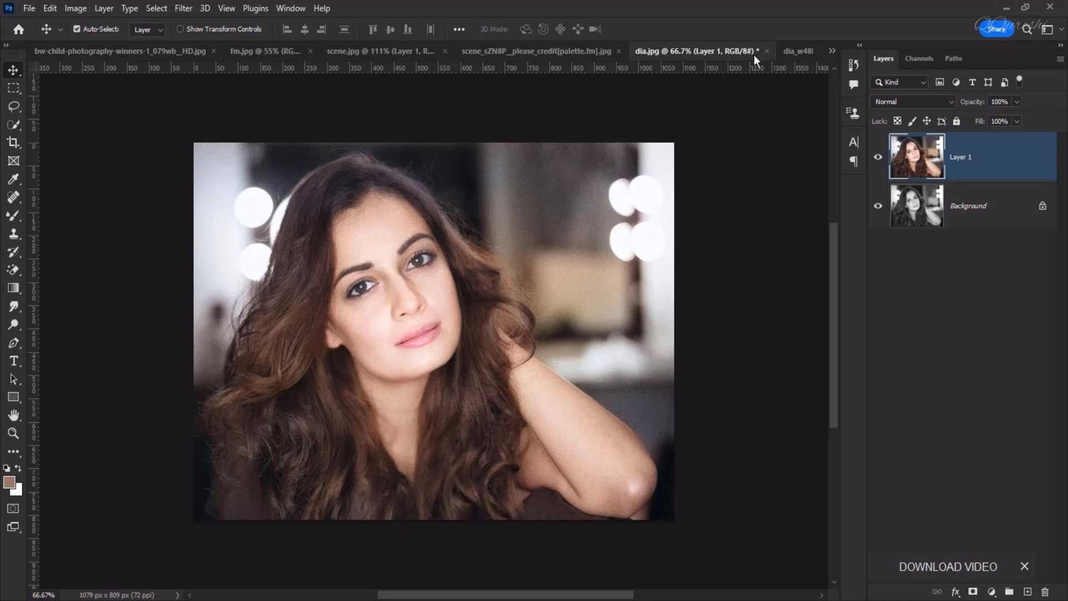
left_click(792, 52)
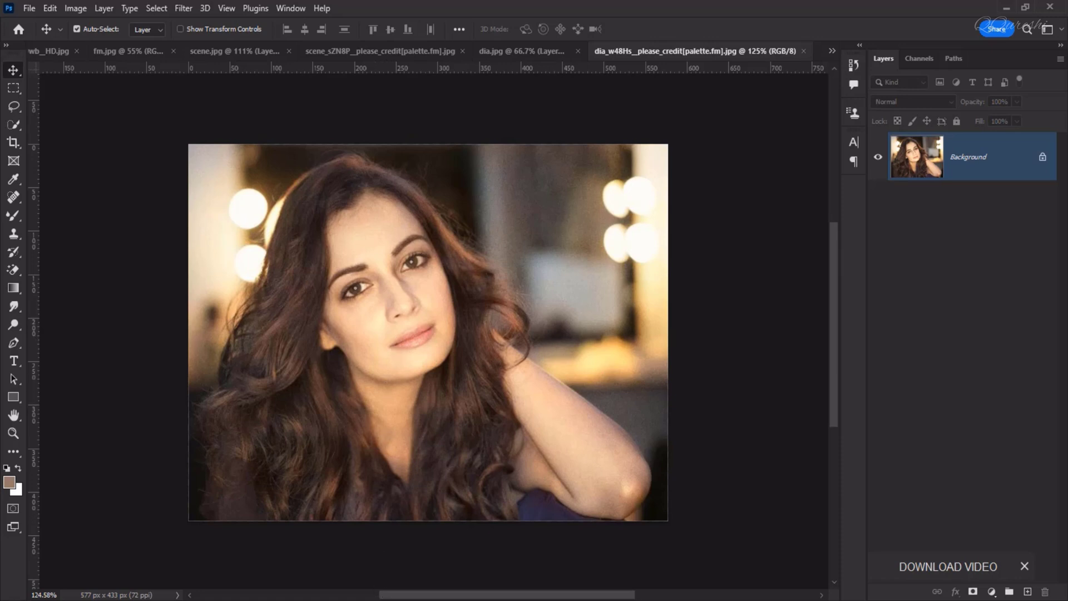
- Switch back to palette.fm in Chrome, apply the Outdoor Vibes filter to the portrait and download the free version
left_click(371, 556)
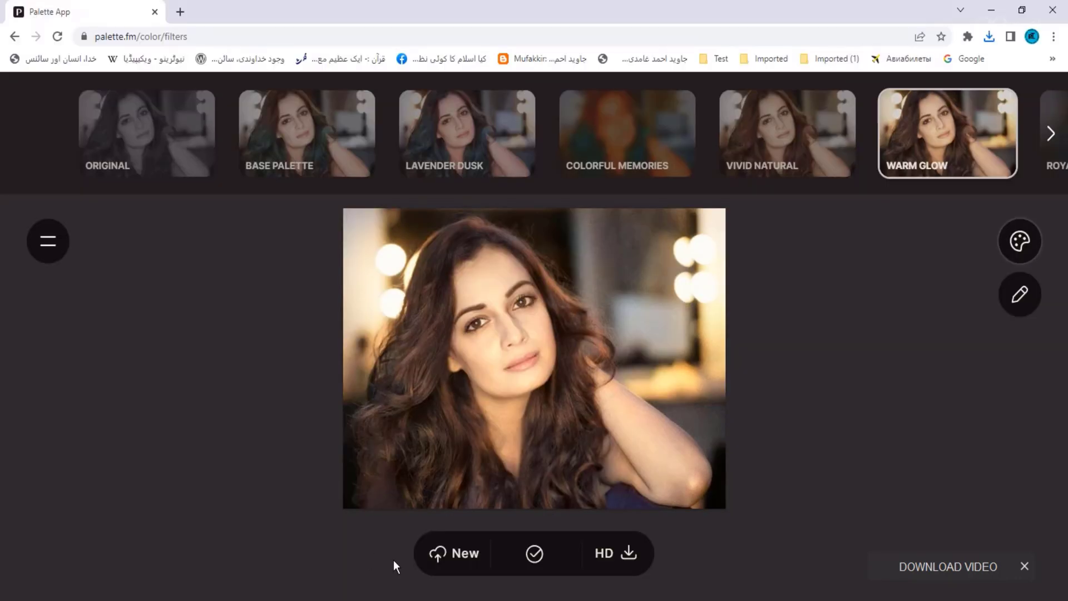
key("alt+Tab")
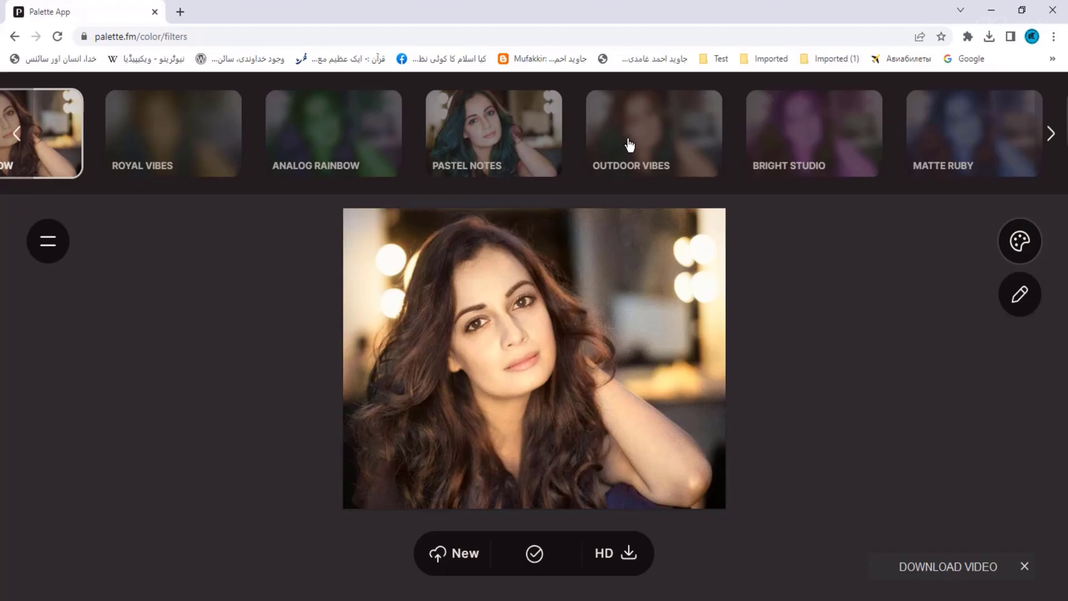
left_click(629, 145)
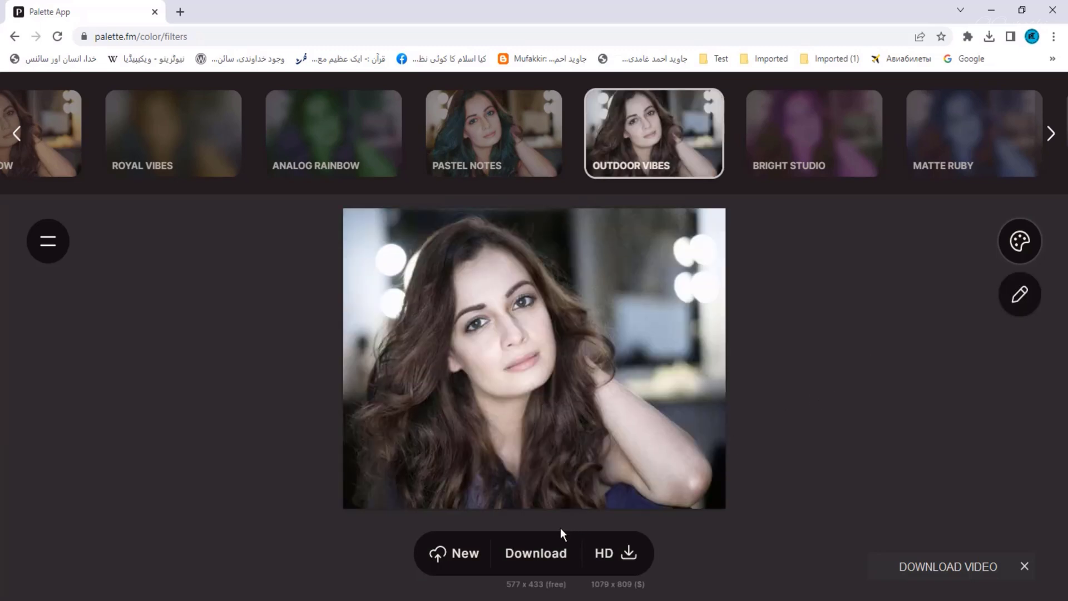
left_click(528, 554)
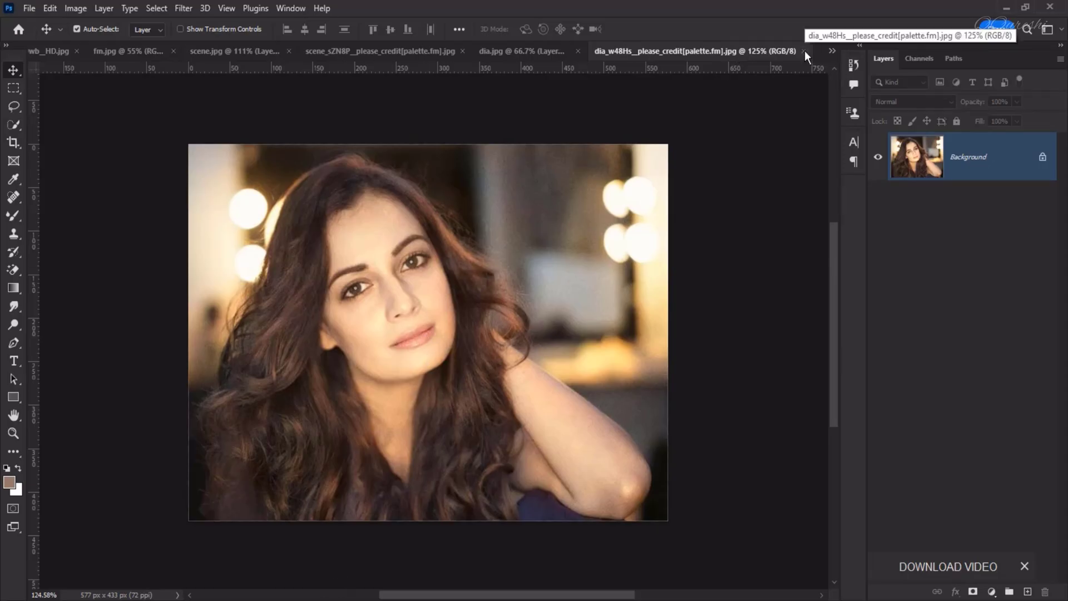
- Compare the Photoshop-colorized dia.jpg with the palette.fm versions of the portrait in Photoshop
left_click(510, 52)
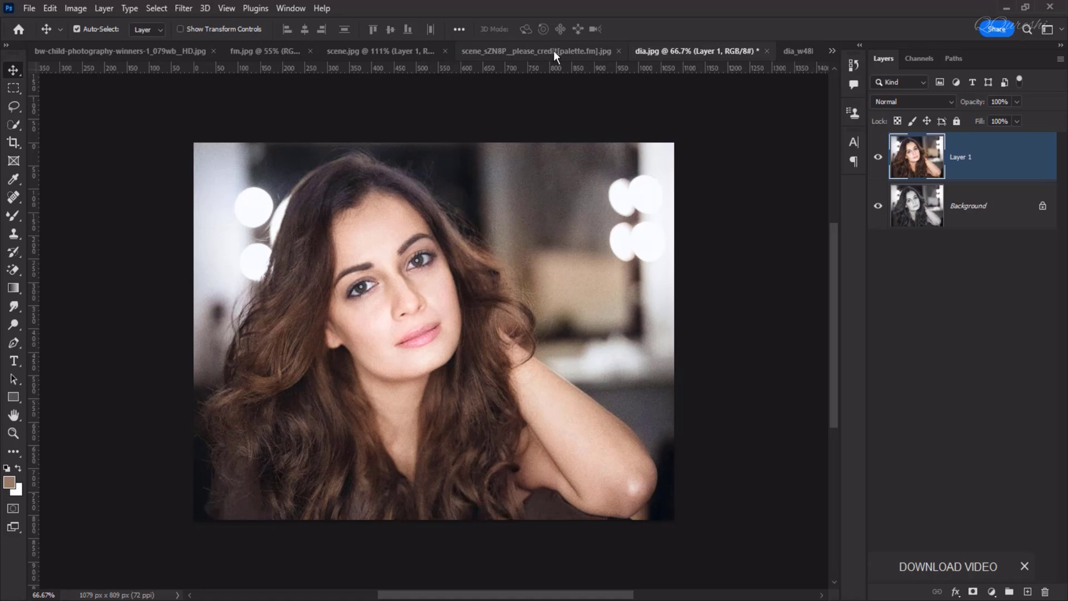
left_click(794, 50)
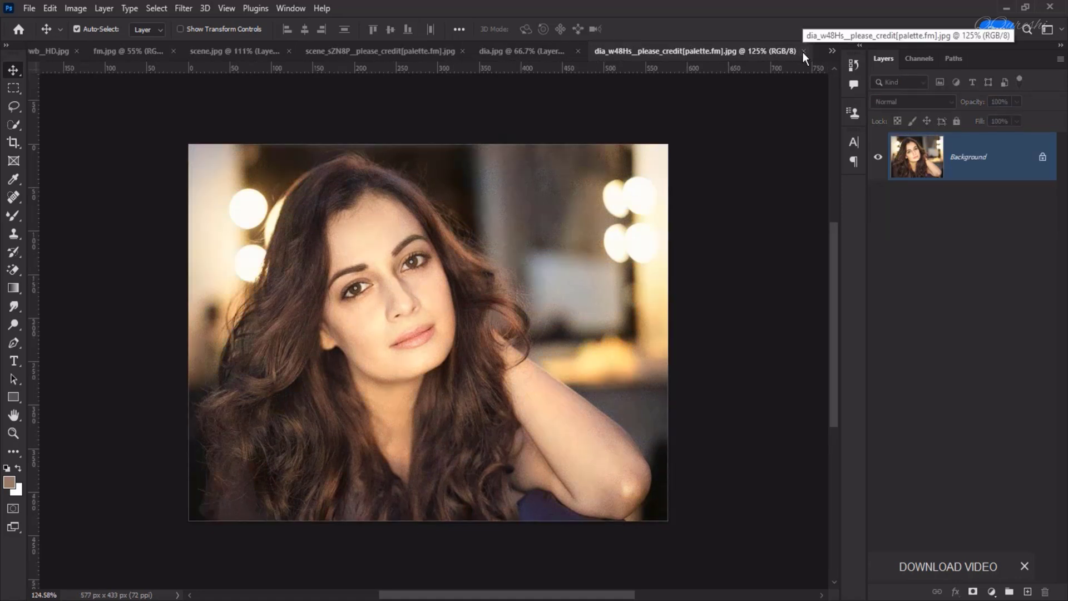
key("ctrl+shift+Tab")
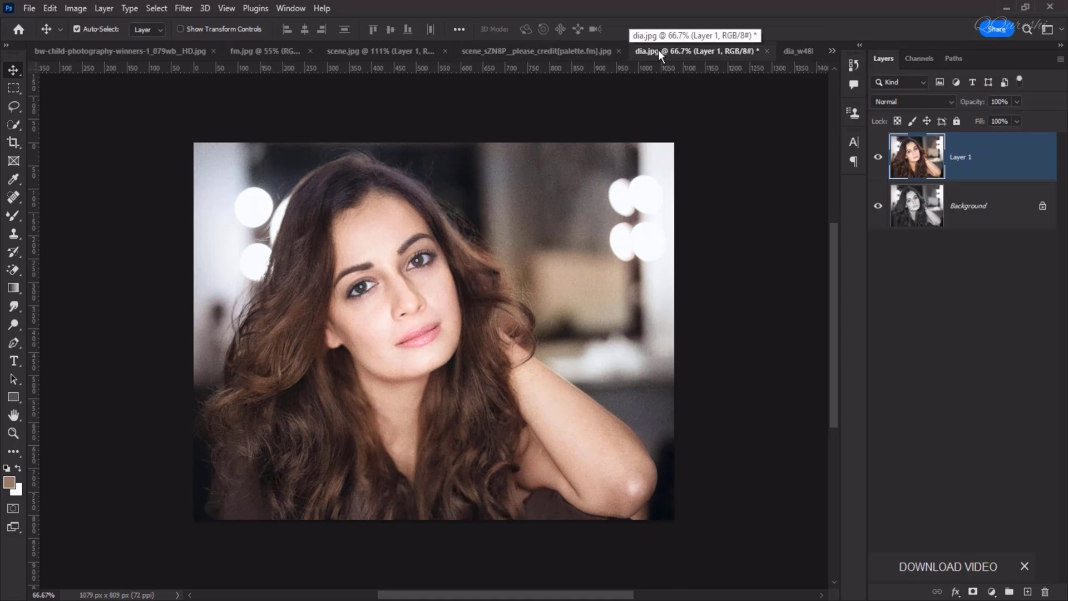
left_click(792, 52)
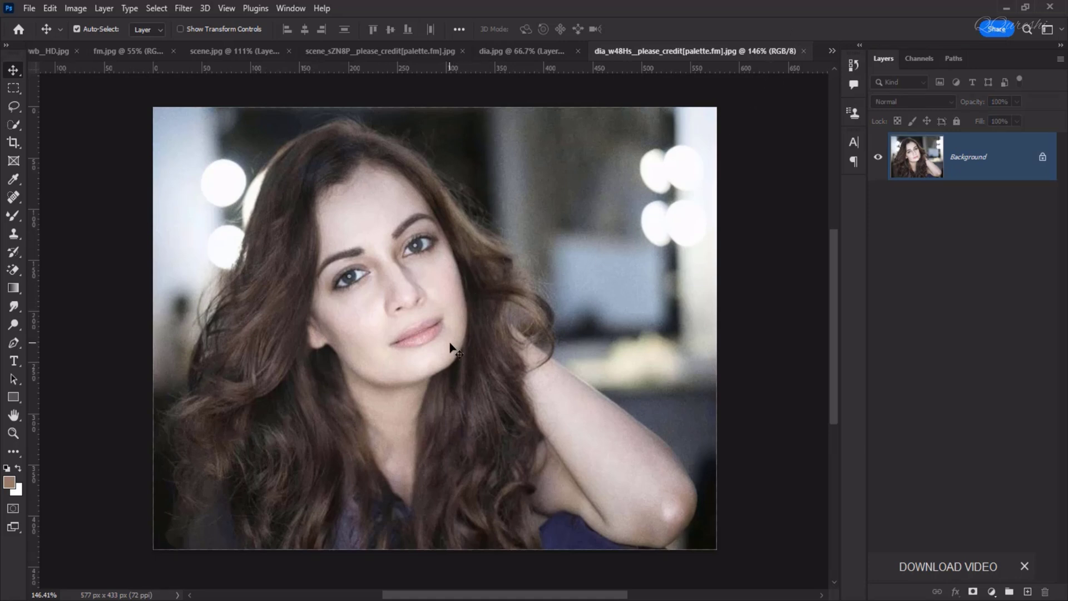
scroll(453, 349, "up", 1)
scroll(453, 349, "down", 2)
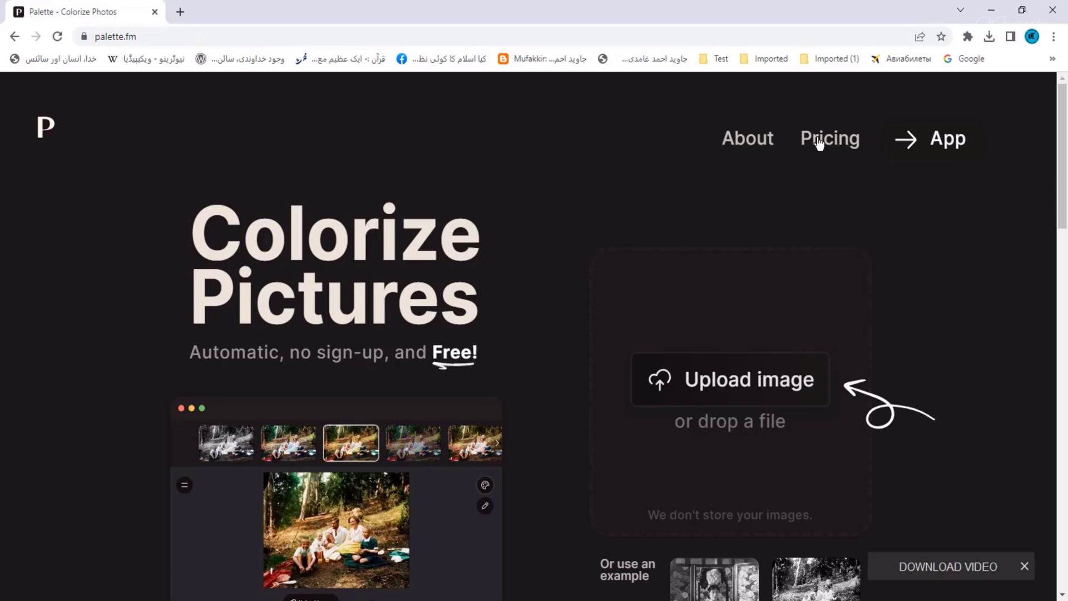
- Upload the black-and-white portrait of the braided girl from the Shorts folder to palette.fm in Chrome
left_click(720, 384)
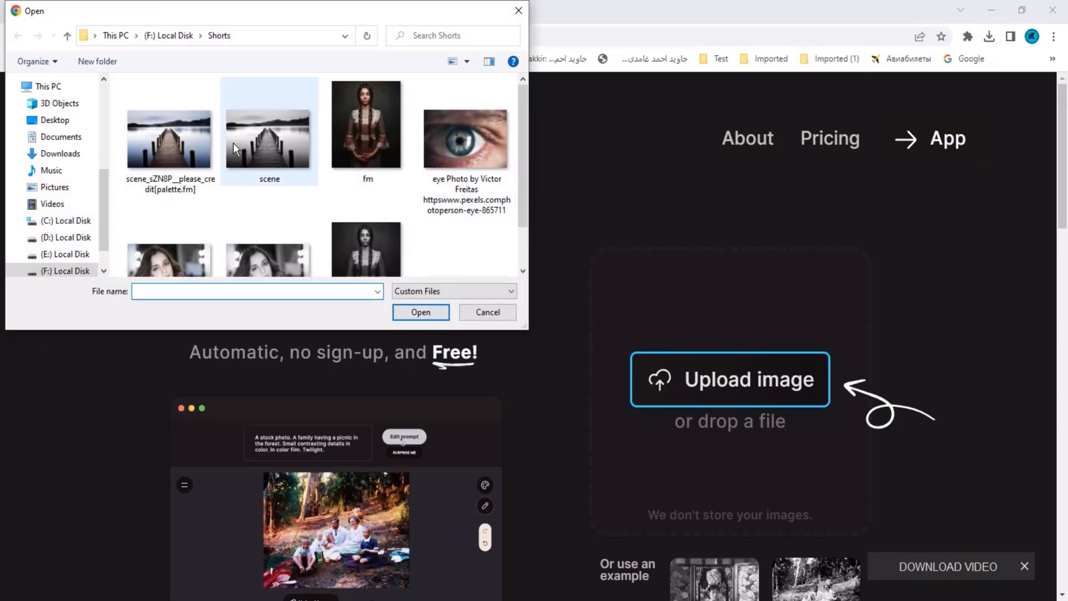
left_click(358, 252)
left_click(421, 312)
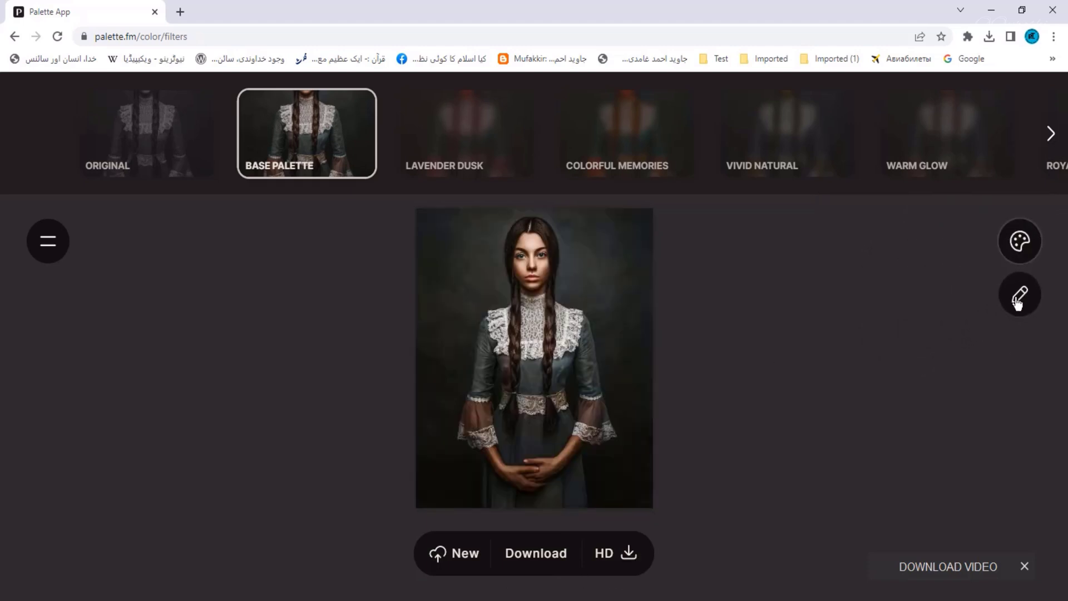
- Open the prompt editor for the braided girl's portrait and replace "nun" with "girl" in the prompt
left_click(1020, 298)
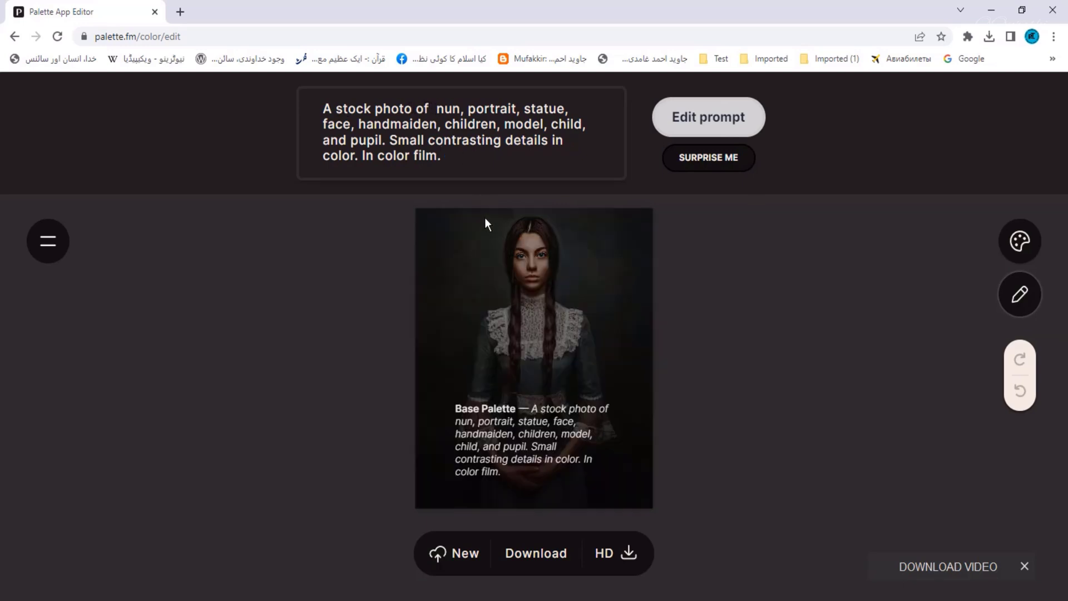
key("Delete")
key("Delete")
key("Delete")
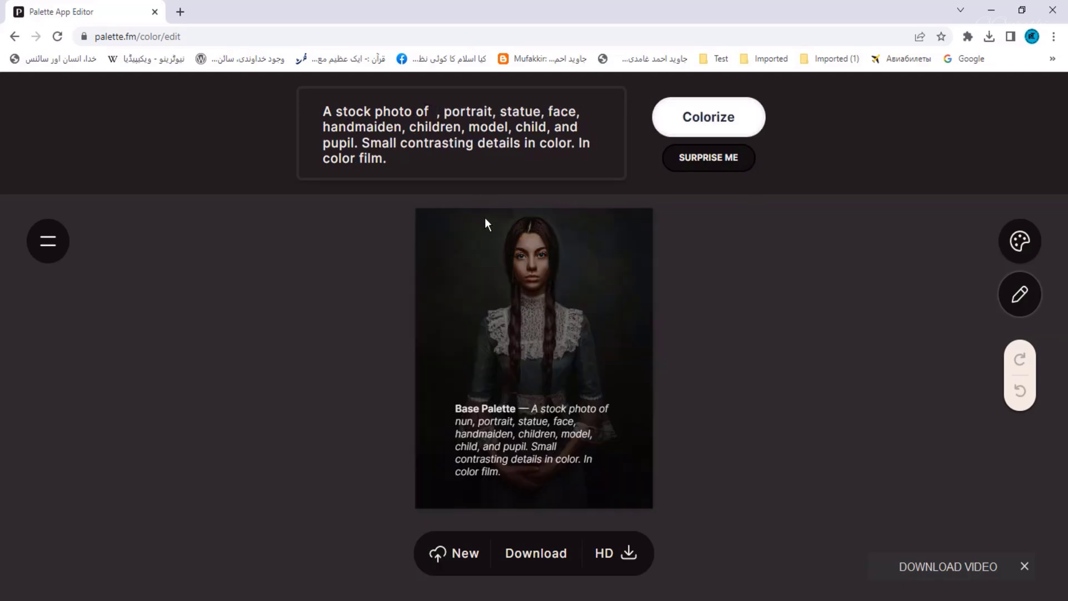
type("girl")
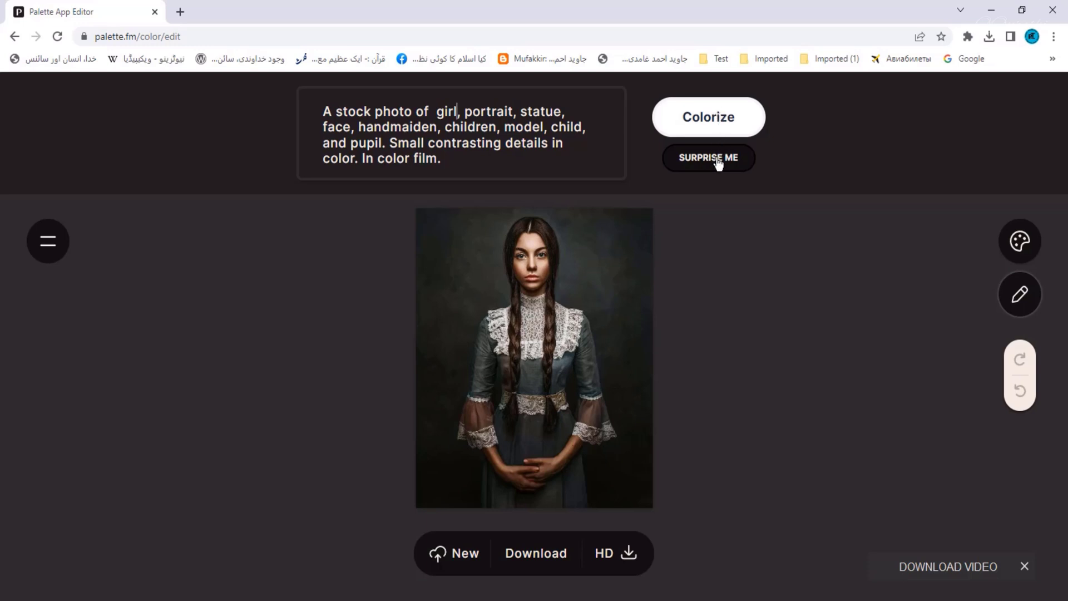
- Recolor the portrait with a random Surprise Me prompt and download the free version as fma
left_click(716, 161)
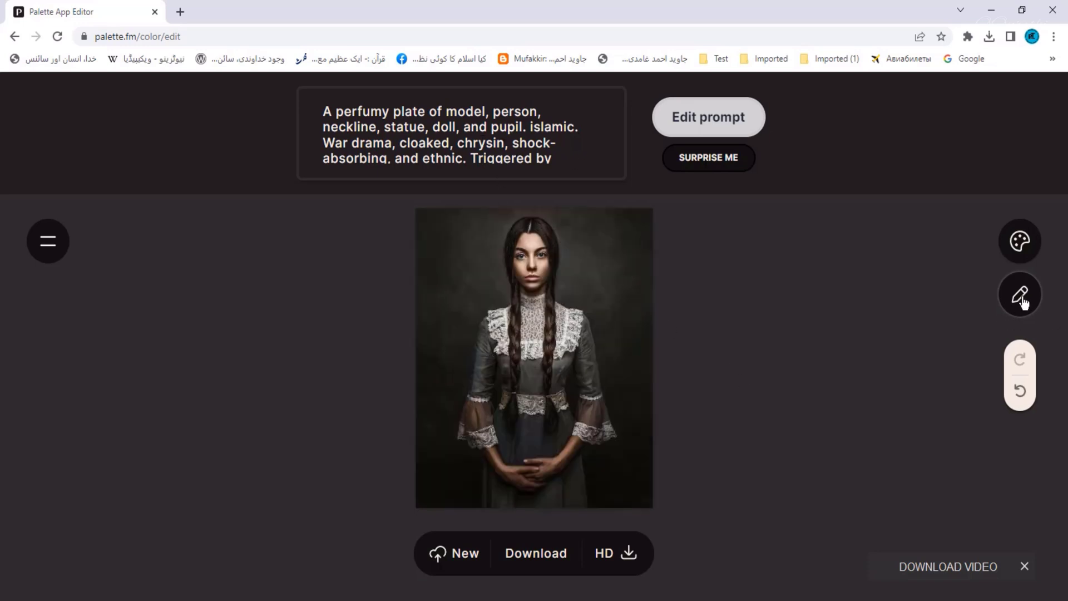
mouse_move(612, 460)
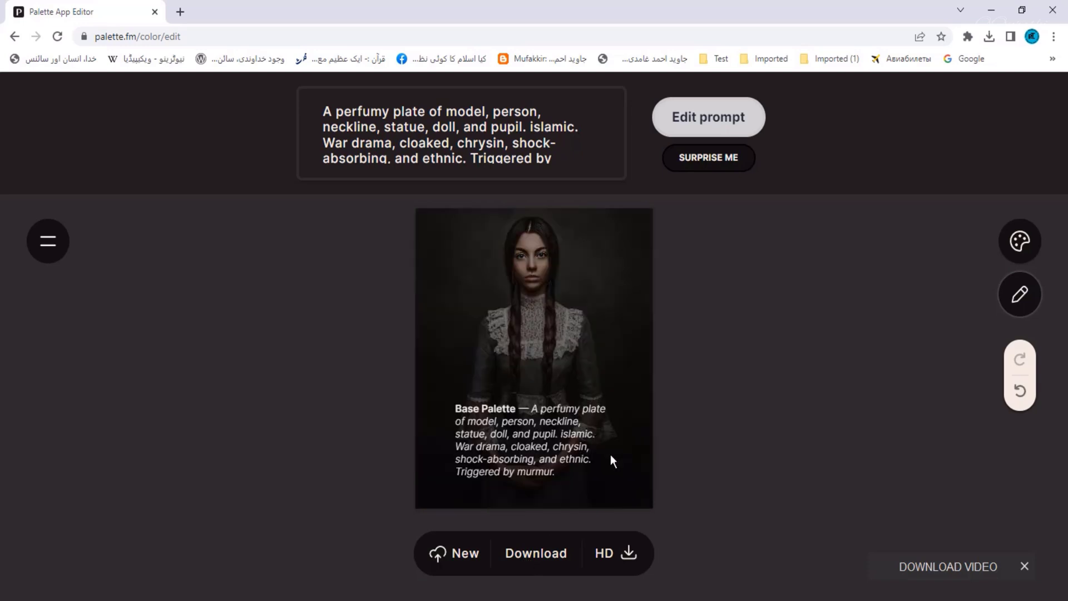
left_click(551, 554)
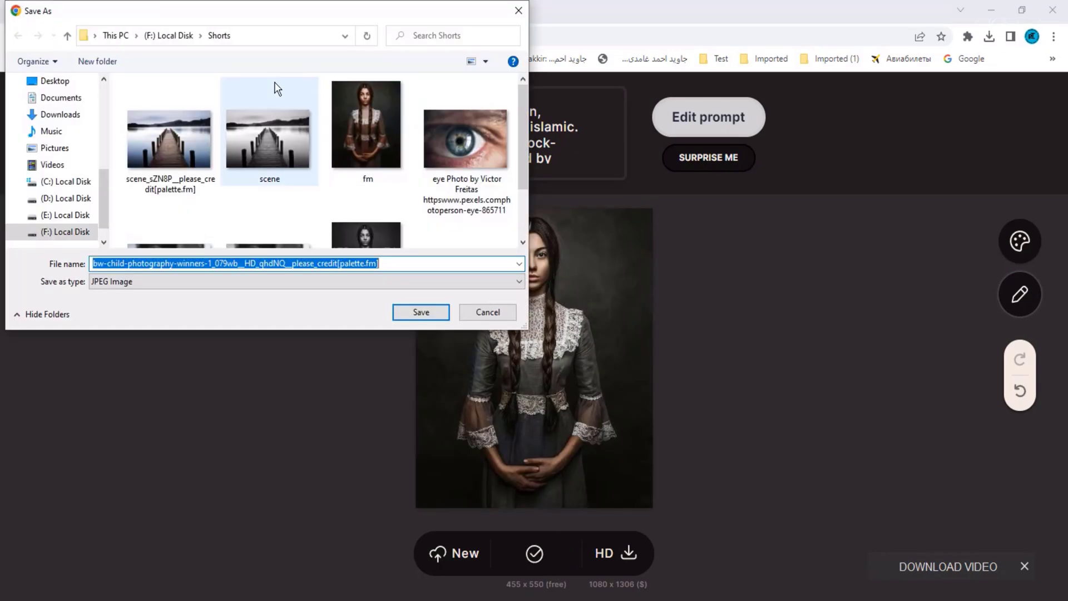
left_click(371, 141)
left_click(411, 312)
left_click(579, 312)
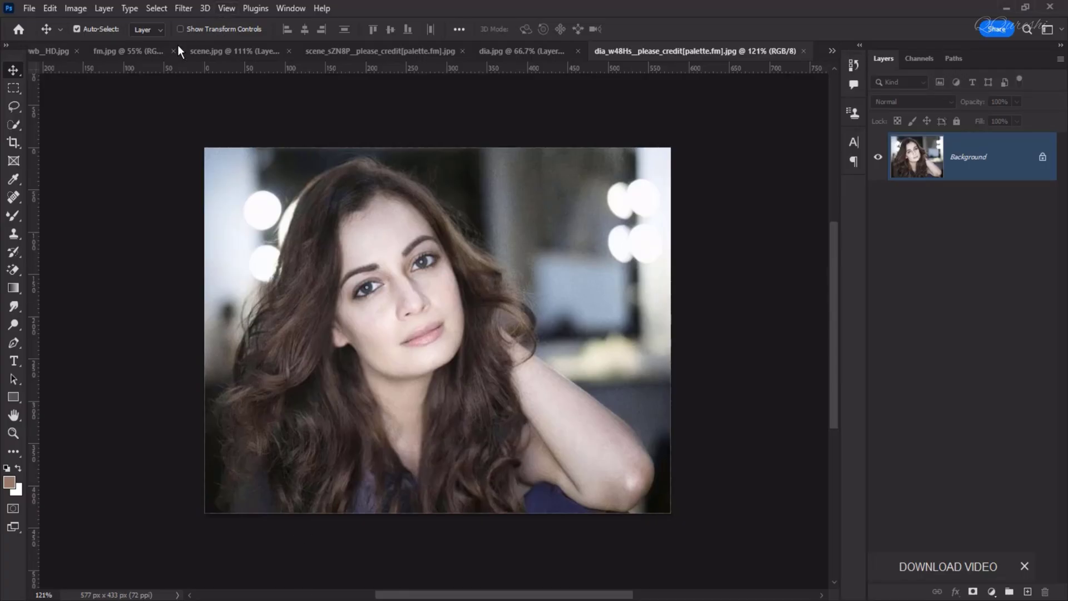
- Close the palette.fm dia portrait and dia.jpg in Photoshop without saving changes
left_click(804, 51)
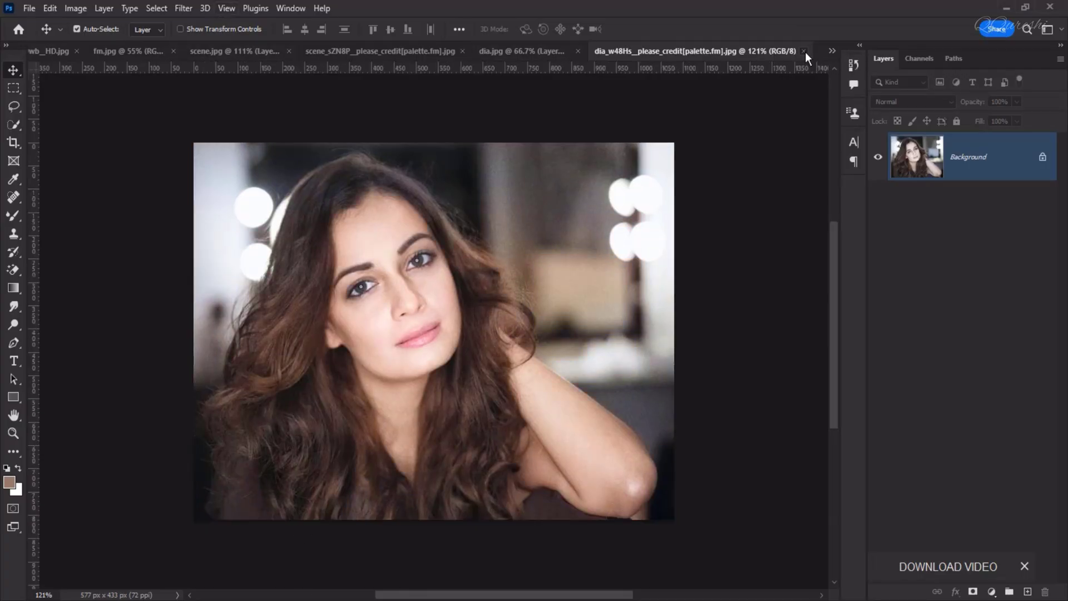
left_click(804, 51)
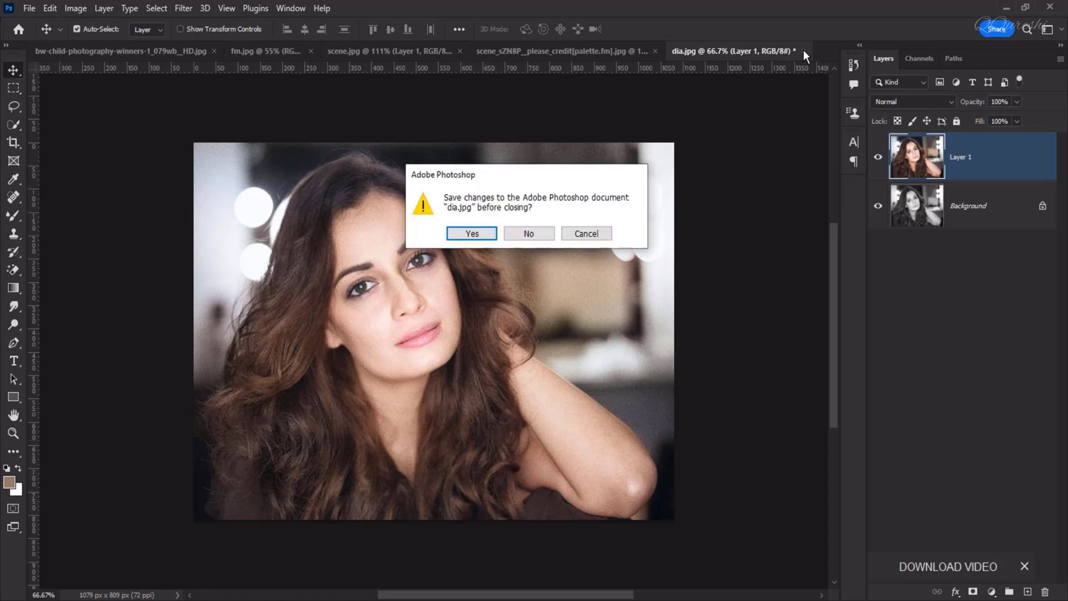
left_click(529, 233)
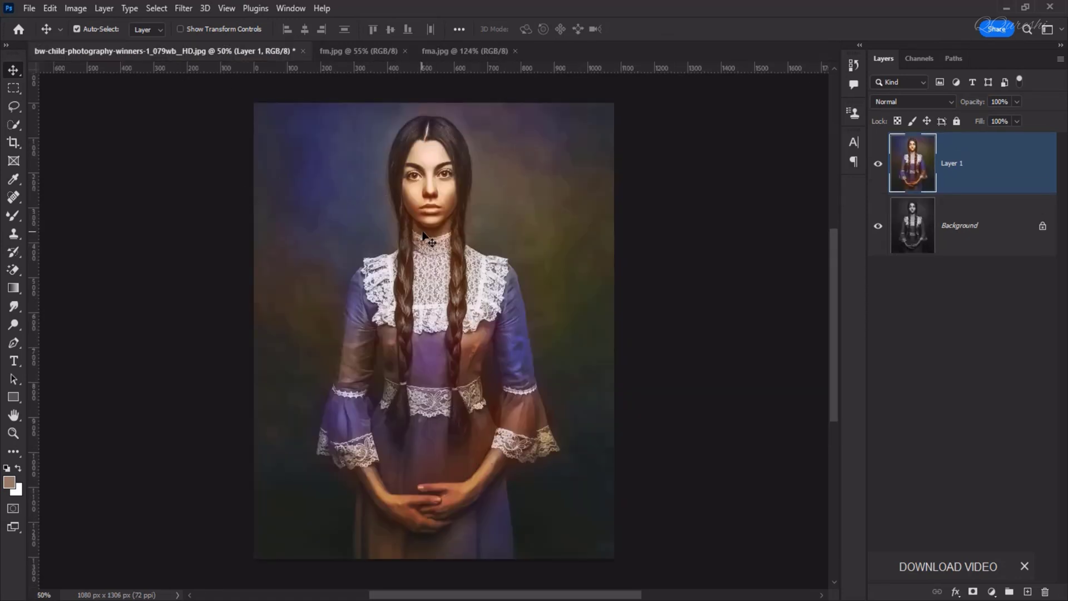
- Compare the braided girl's colorized portraits in fm.jpg and fma.jpg, checking the palette.fm result in Chrome as well
left_click(352, 51)
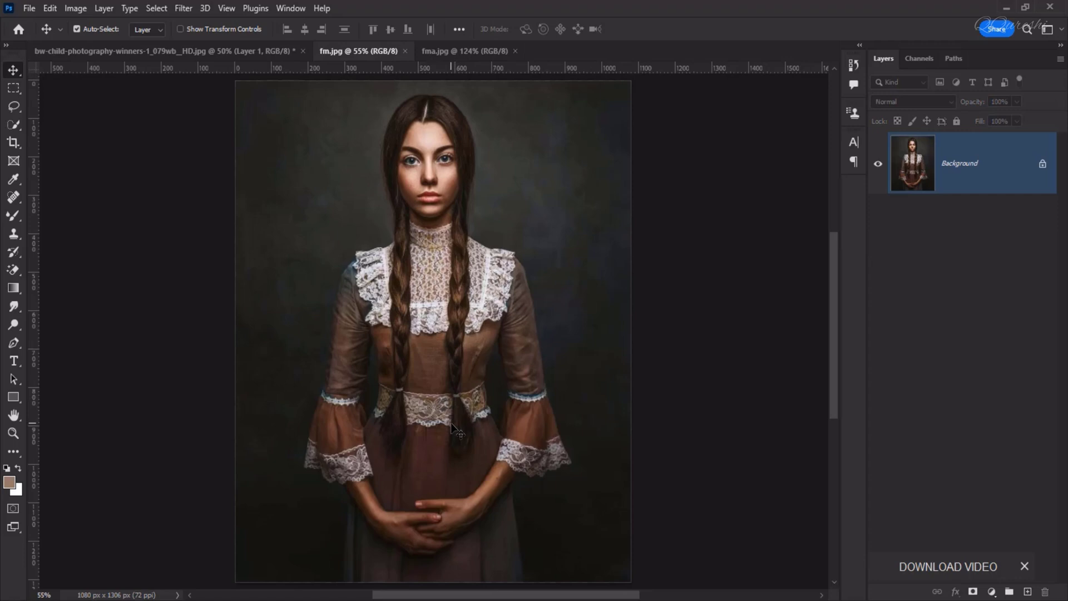
left_click(451, 49)
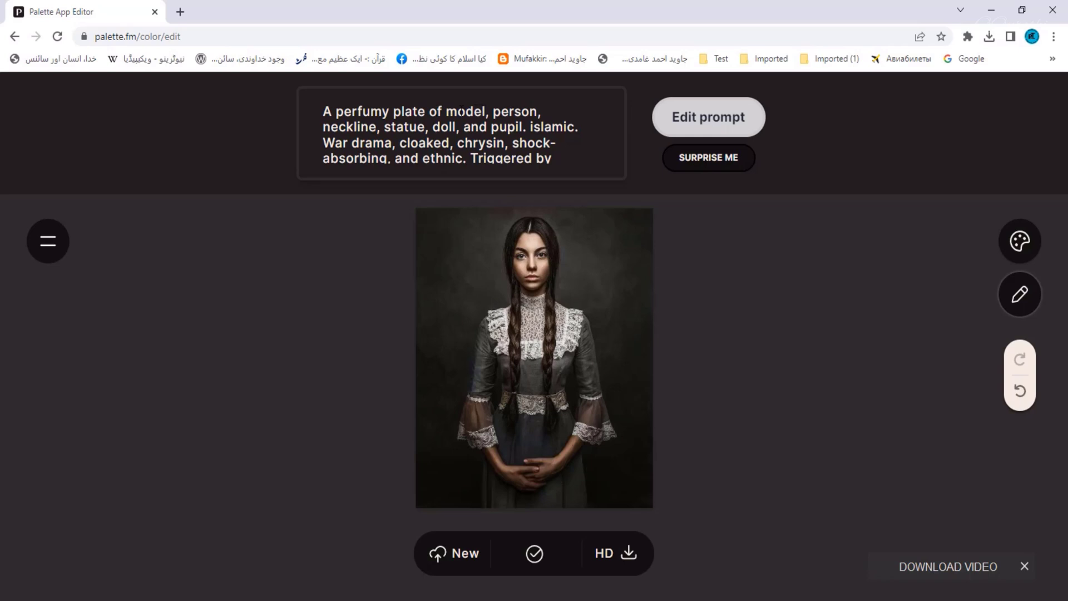
mouse_move(428, 273)
key("alt+Tab")
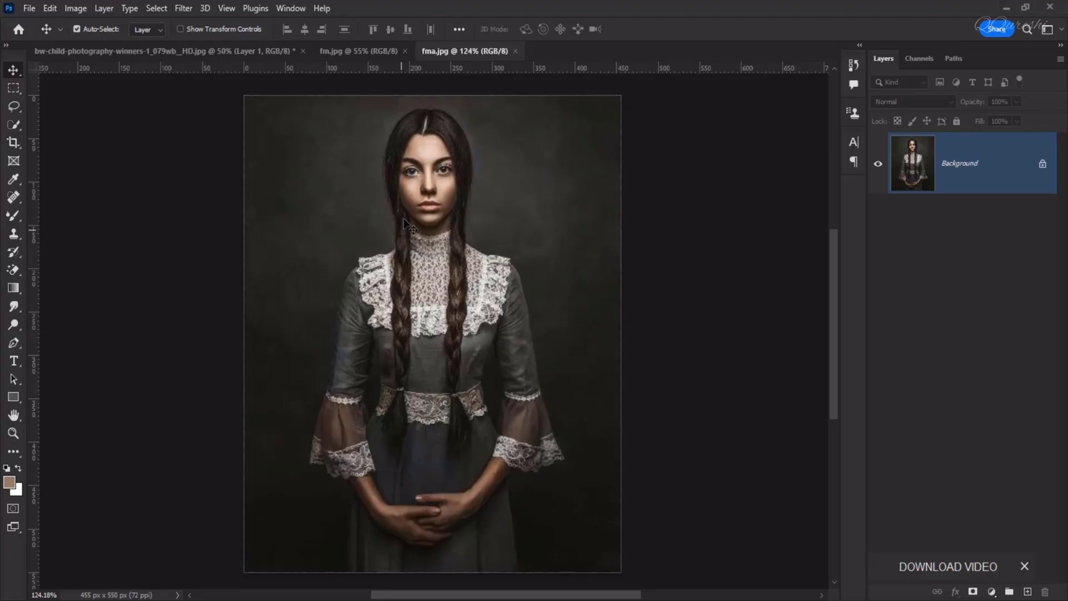